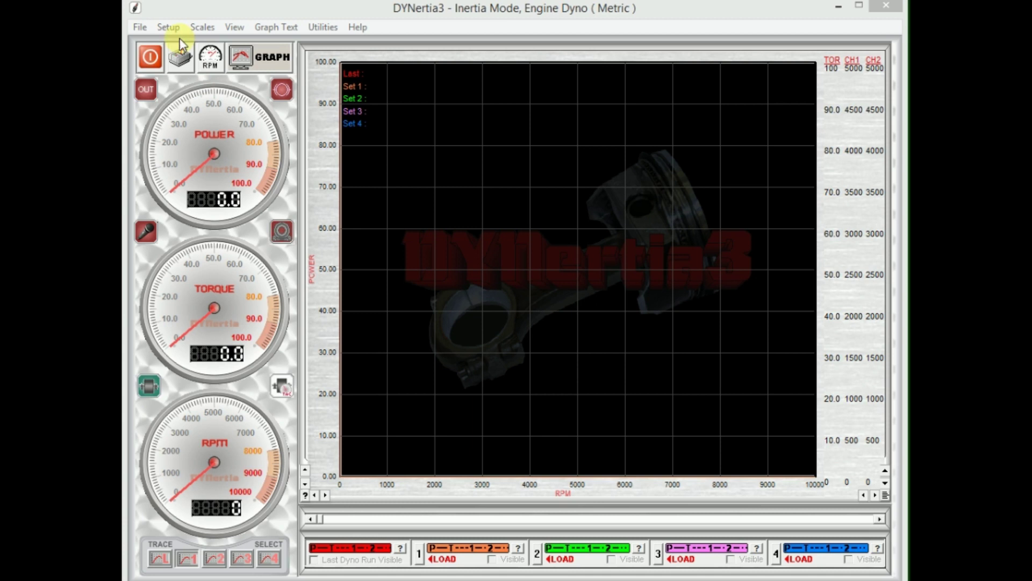
Link the DYNertia3 interface hardware in the communications setup and start its sensor test.
click(168, 28)
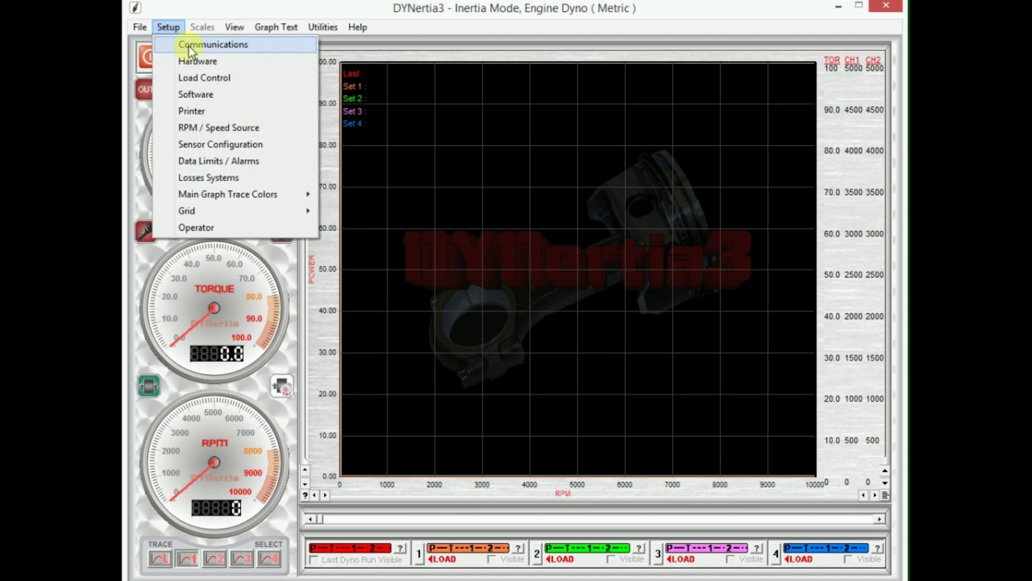
click(188, 44)
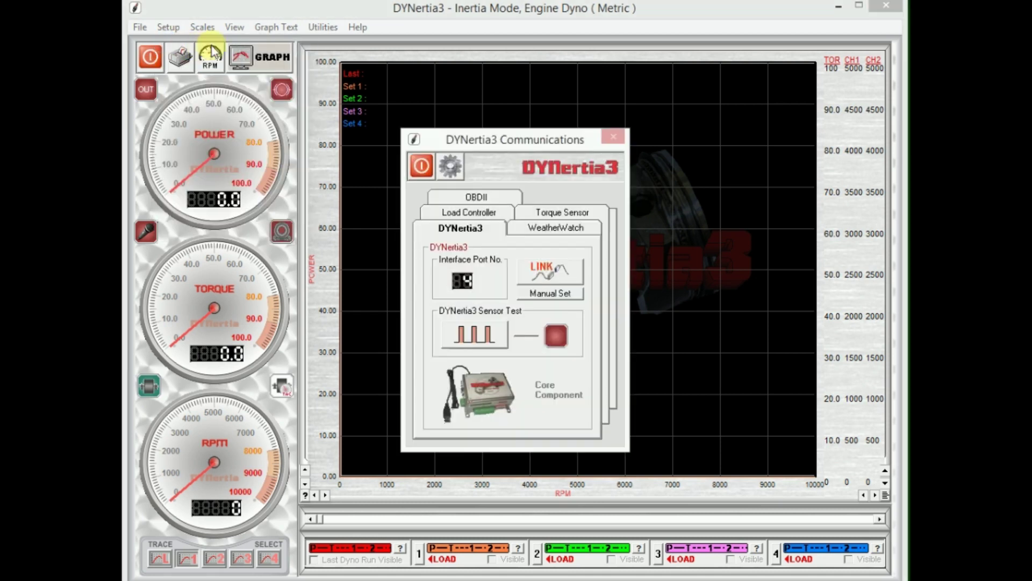
click(545, 274)
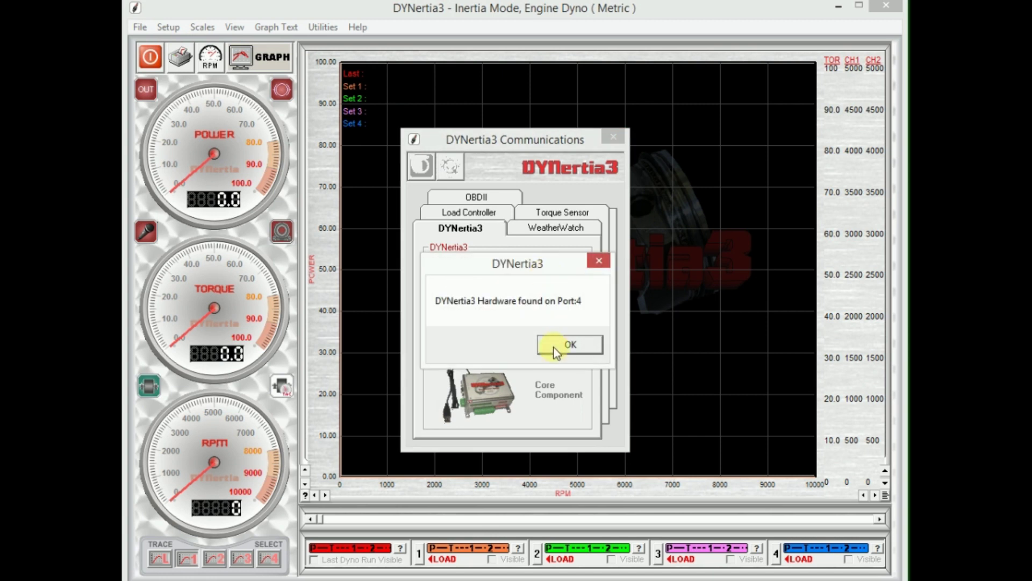
click(554, 347)
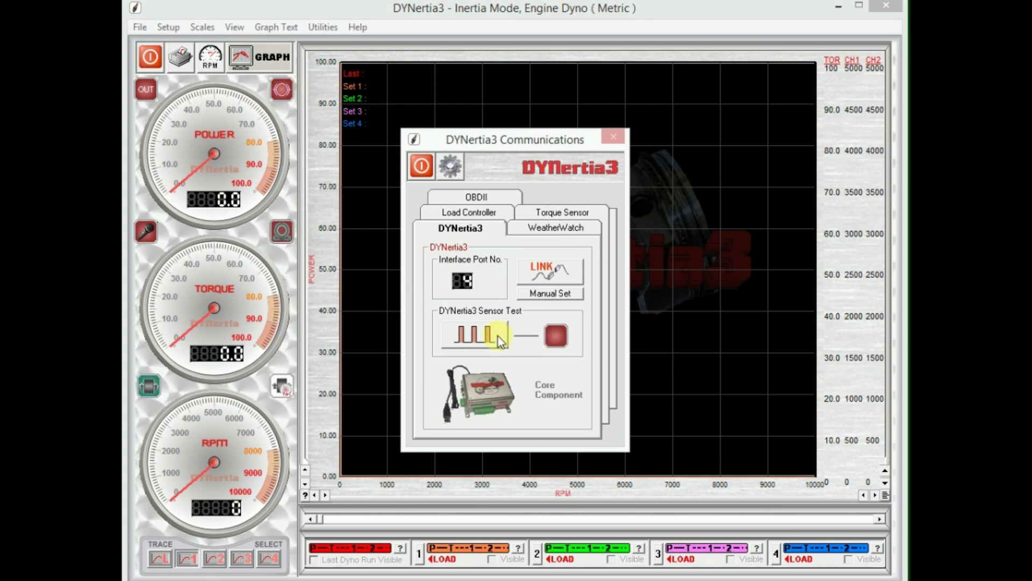
click(479, 342)
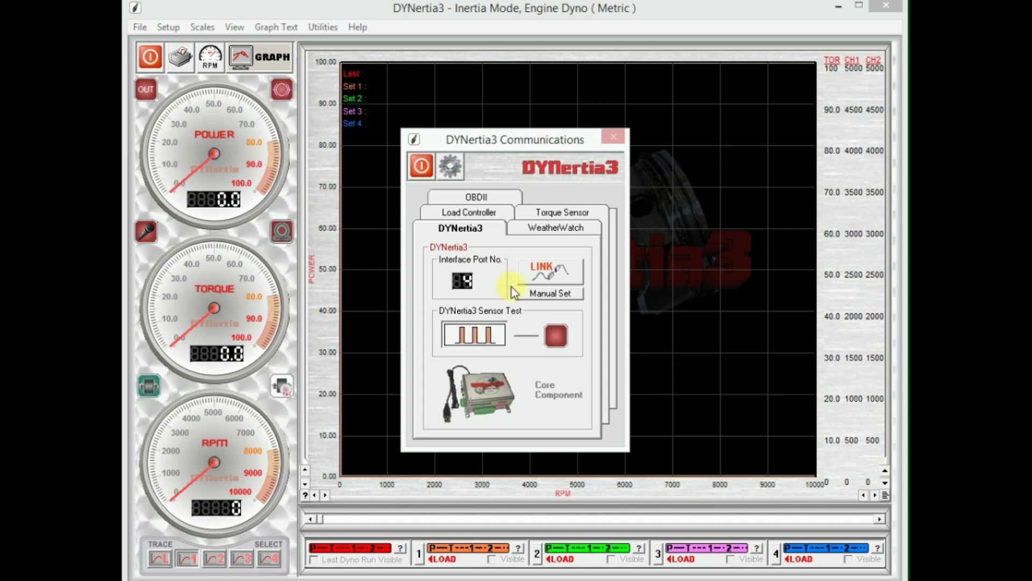
Link the WeatherWatch module to its interface port and close the communications setup.
click(529, 232)
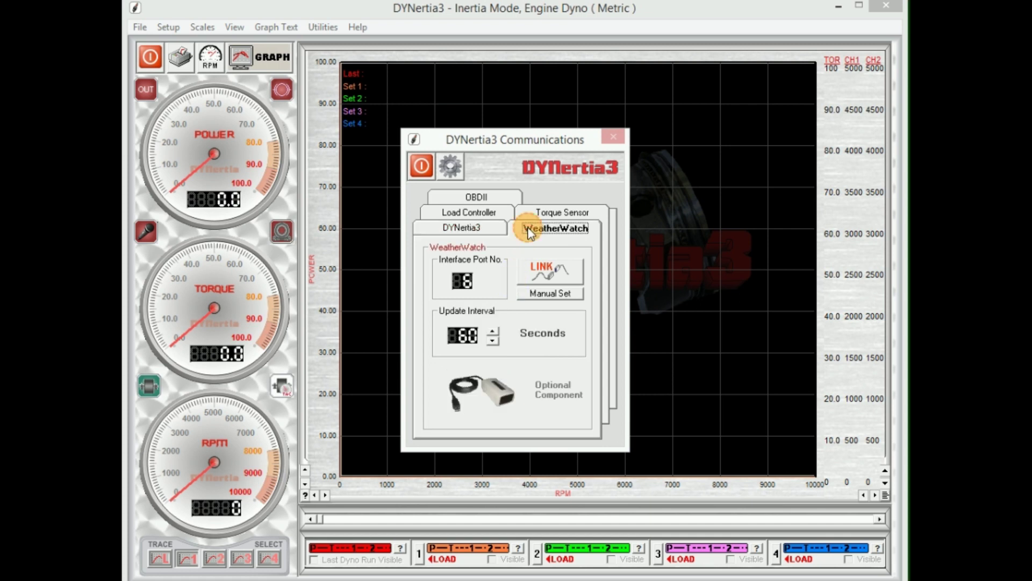
click(538, 269)
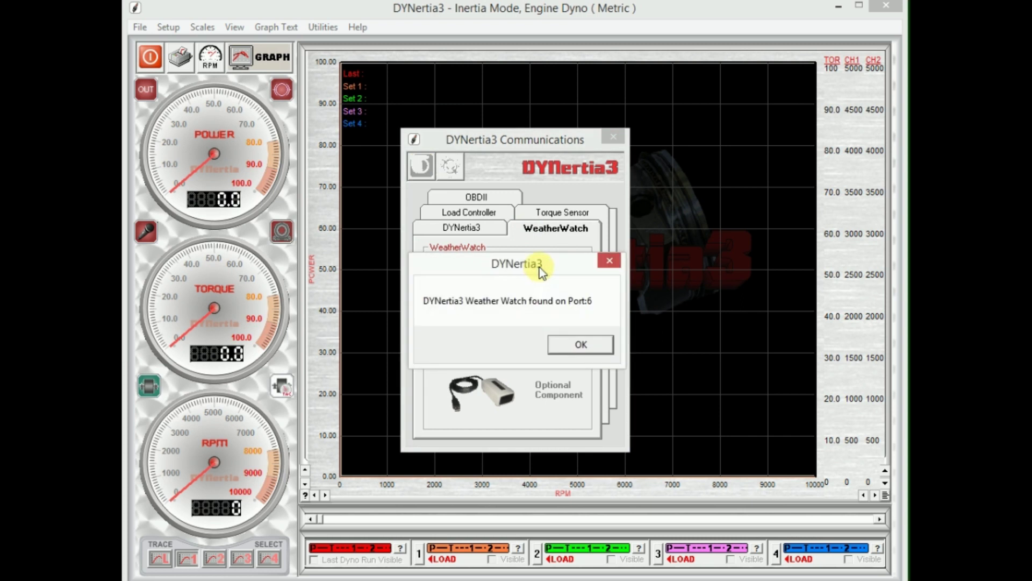
click(559, 343)
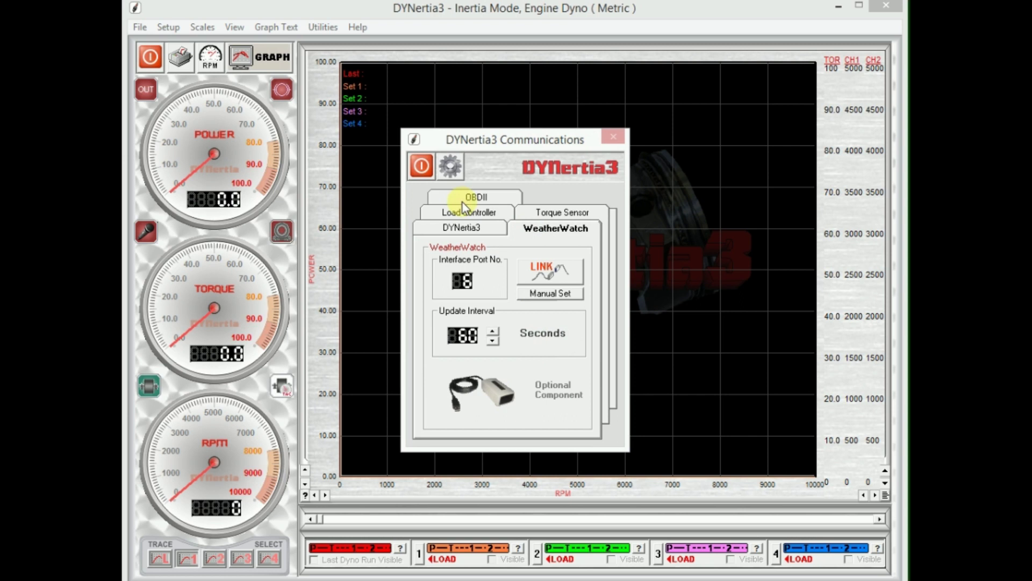
click(423, 168)
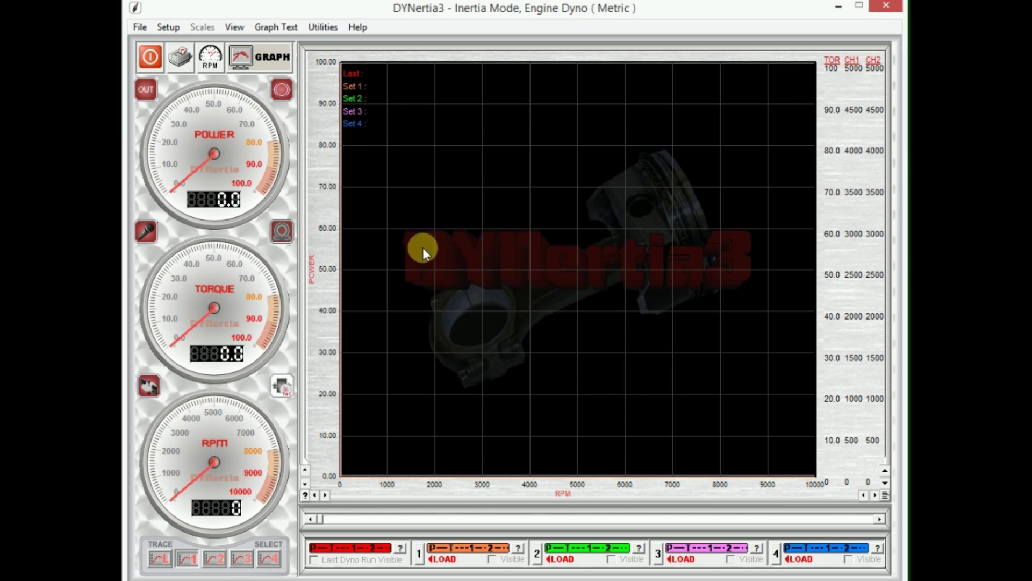
Open the hardware setup and switch the dyno type to Chassis and back to Engine.
click(171, 28)
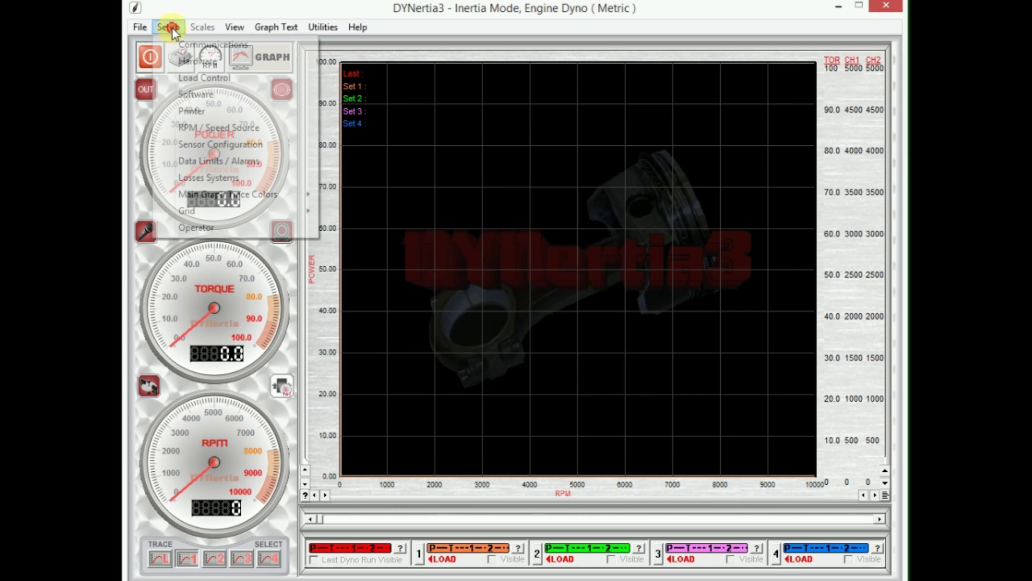
click(199, 63)
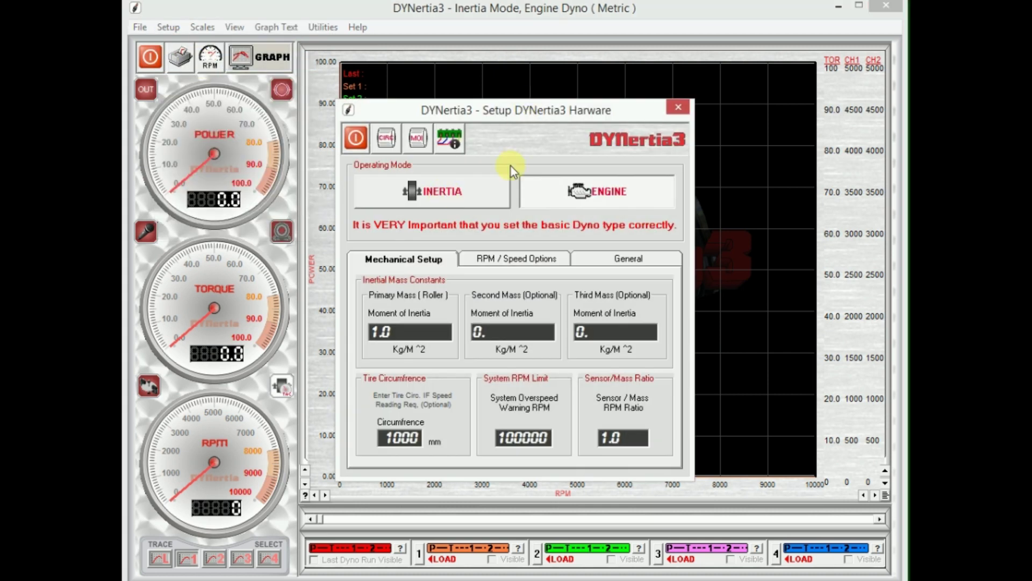
click(528, 195)
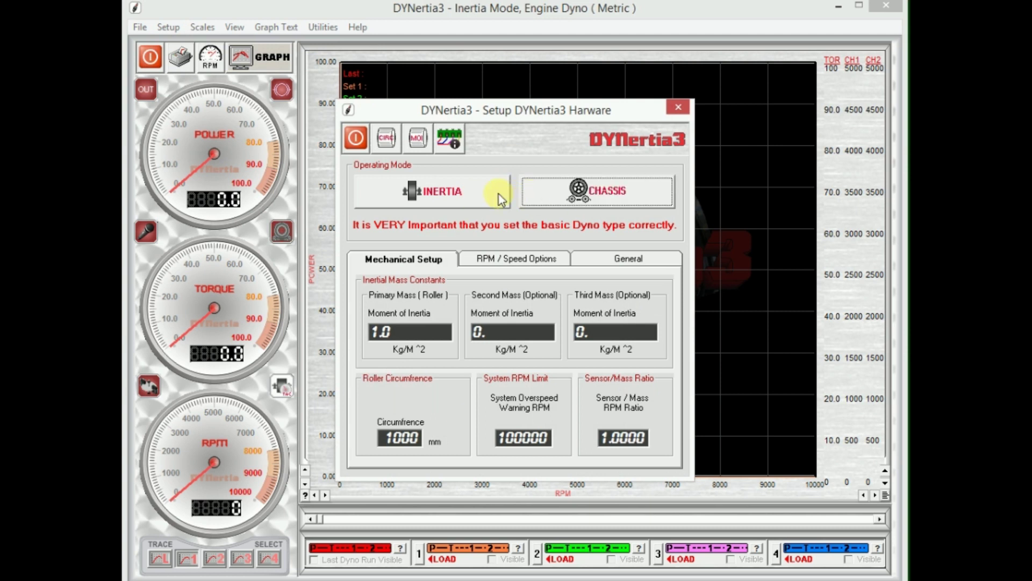
click(533, 196)
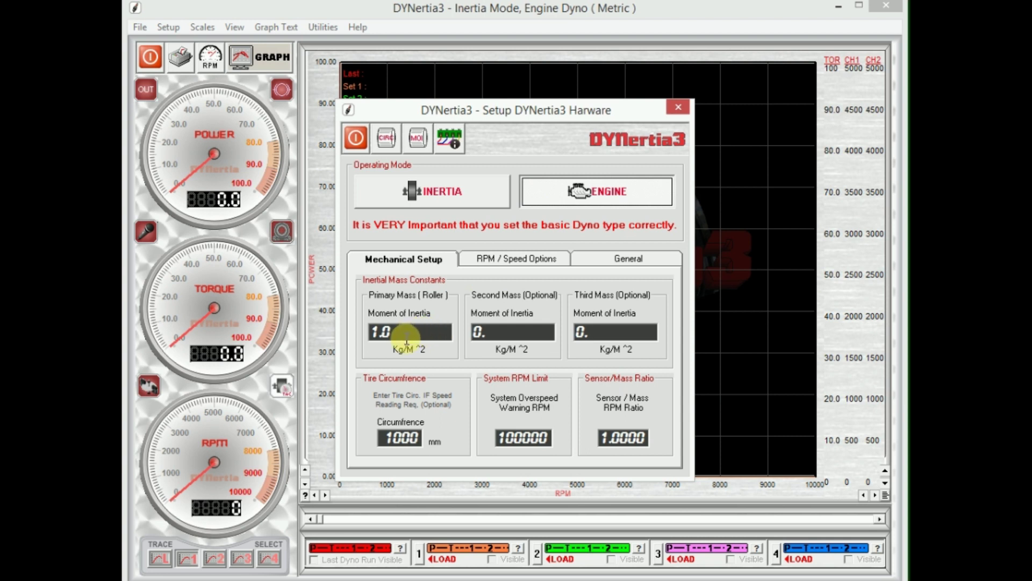
In the moment of inertia calculator, define the first cylinder with 600 mm outside diameter, 50 mm inside diameter and 45 mm length.
click(417, 138)
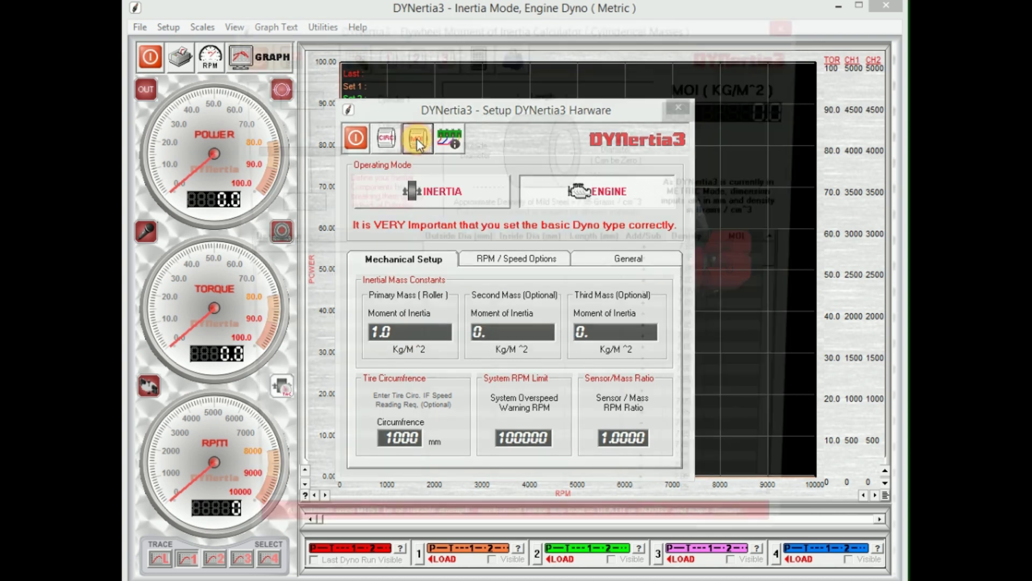
click(452, 252)
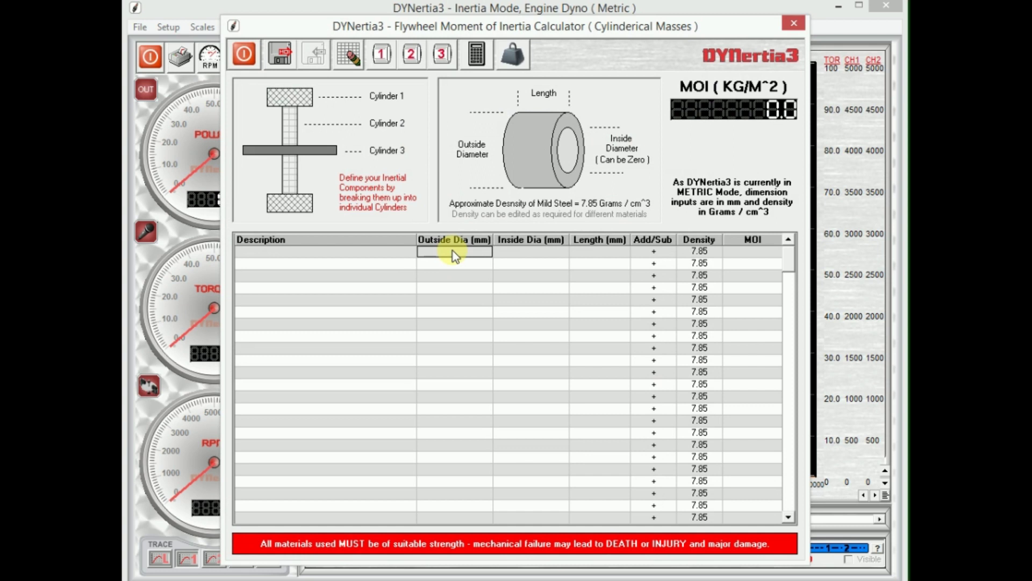
text(6)
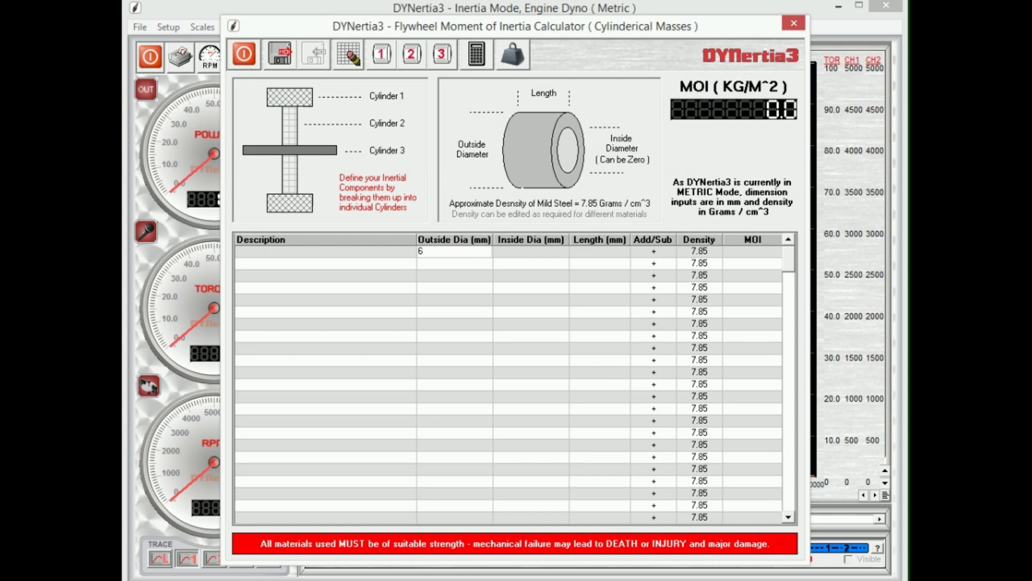
text(00)
click(513, 256)
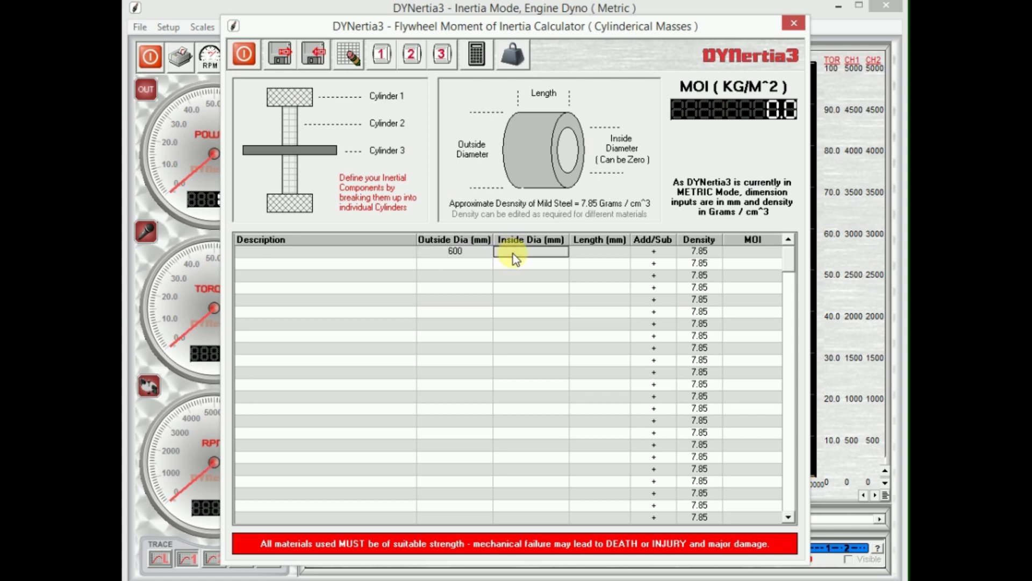
text(50)
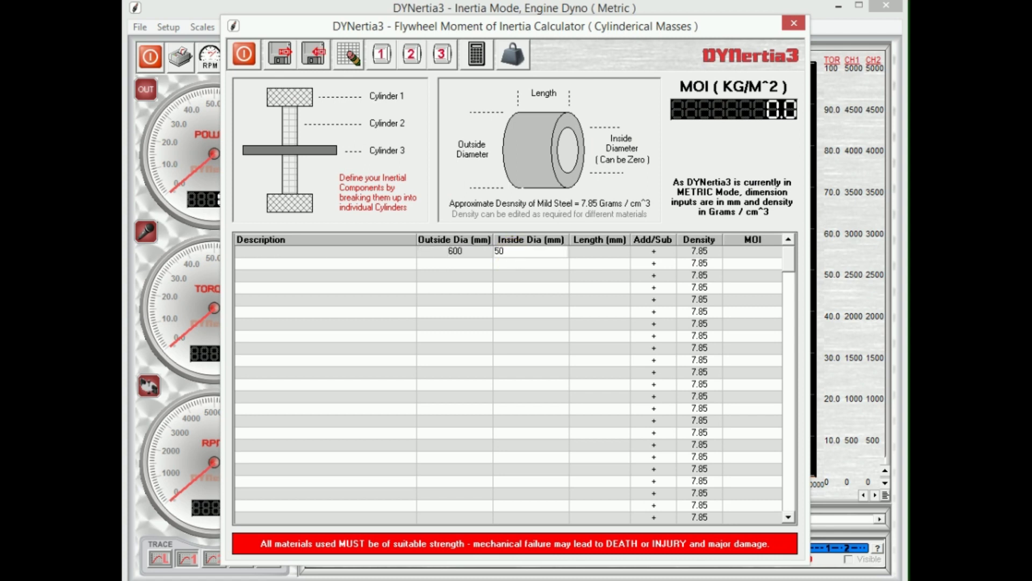
click(595, 254)
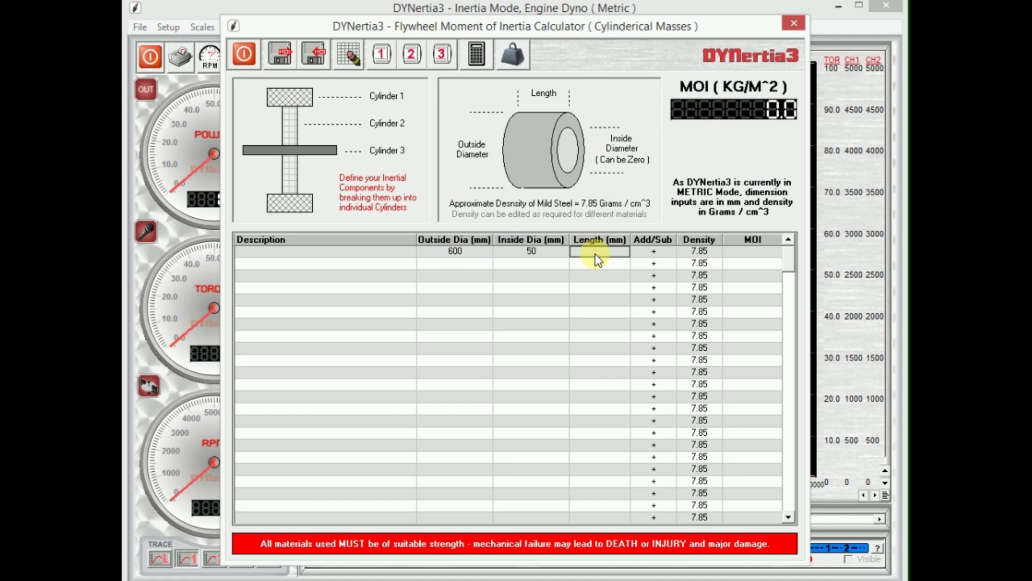
text(45)
click(597, 254)
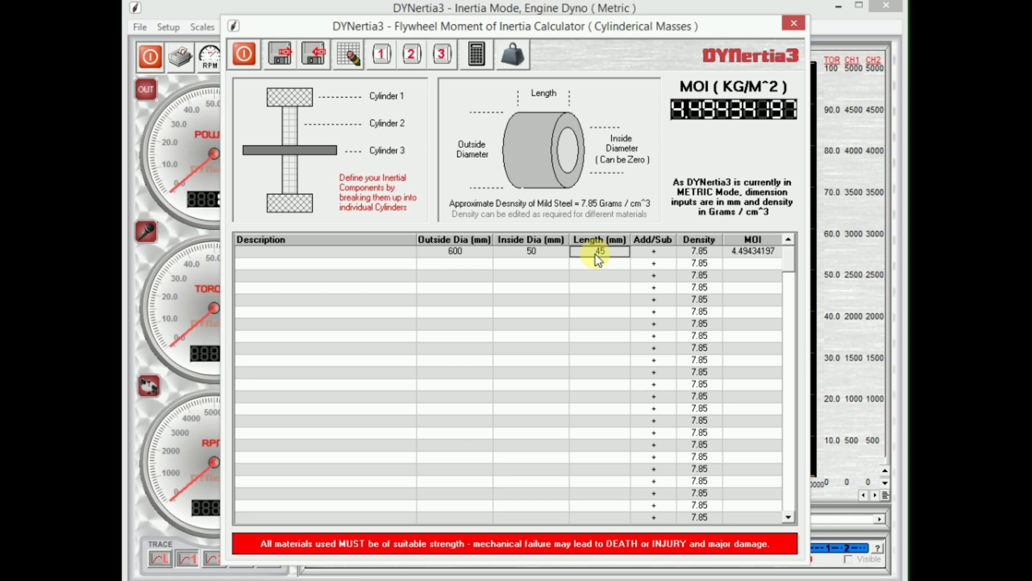
Define the second cylinder with 50 mm outside diameter, 0 mm inside diameter and 600 mm length.
click(459, 263)
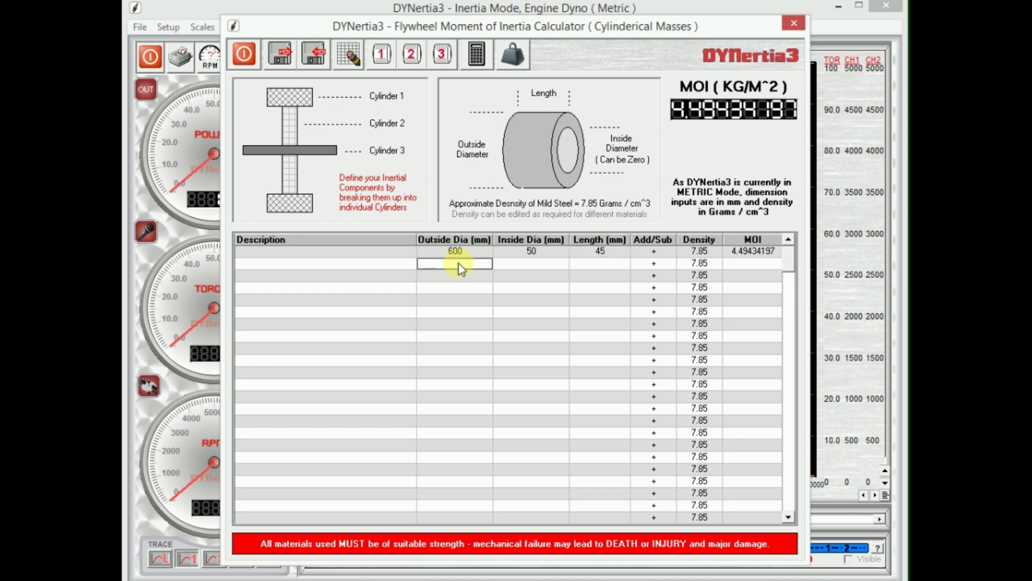
text(50)
click(537, 266)
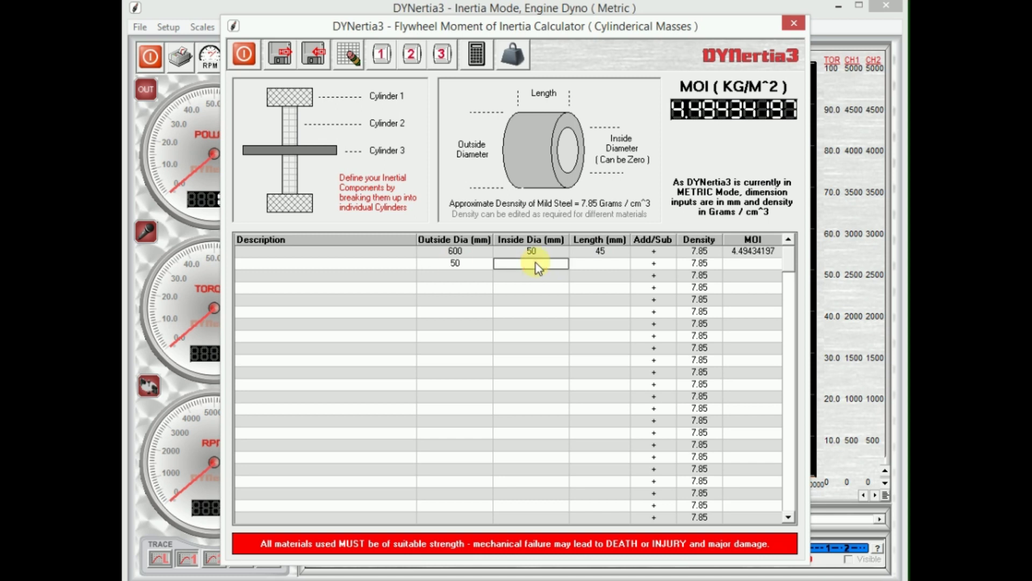
text(0)
click(604, 266)
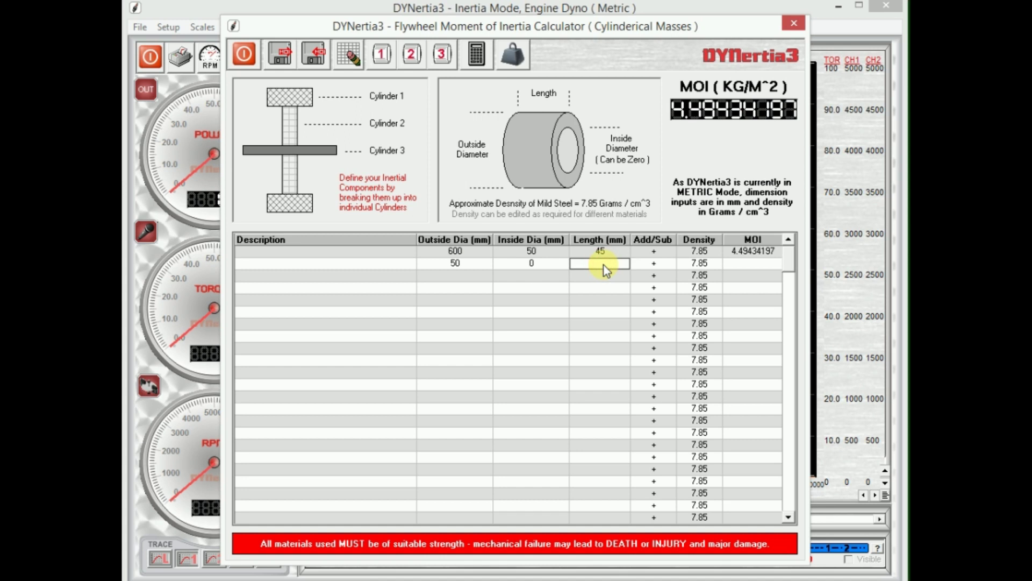
text(600)
key(Return)
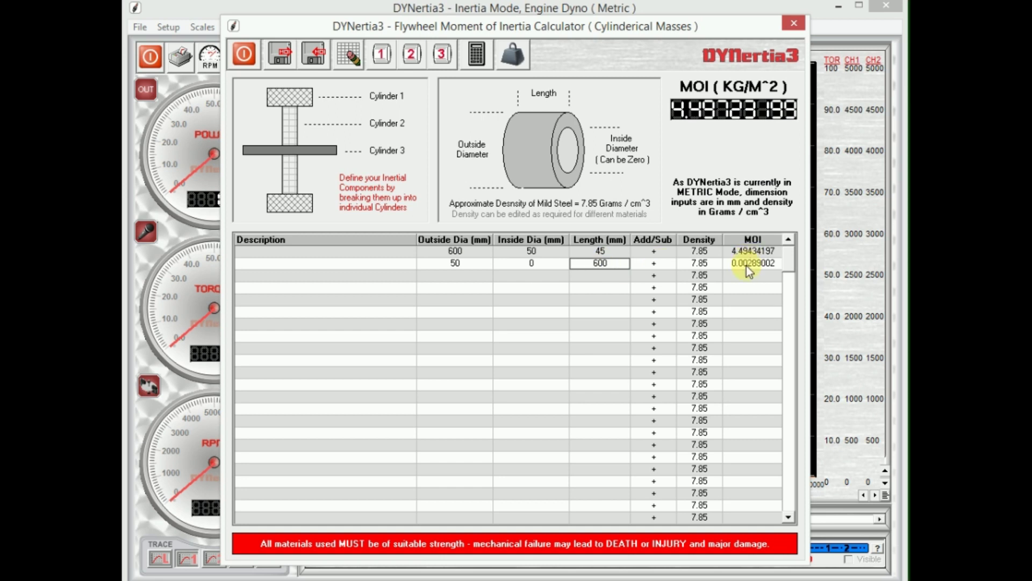
Define the third cylinder with 150 mm outside diameter, 50 mm inside diameter and 5 mm length.
click(446, 277)
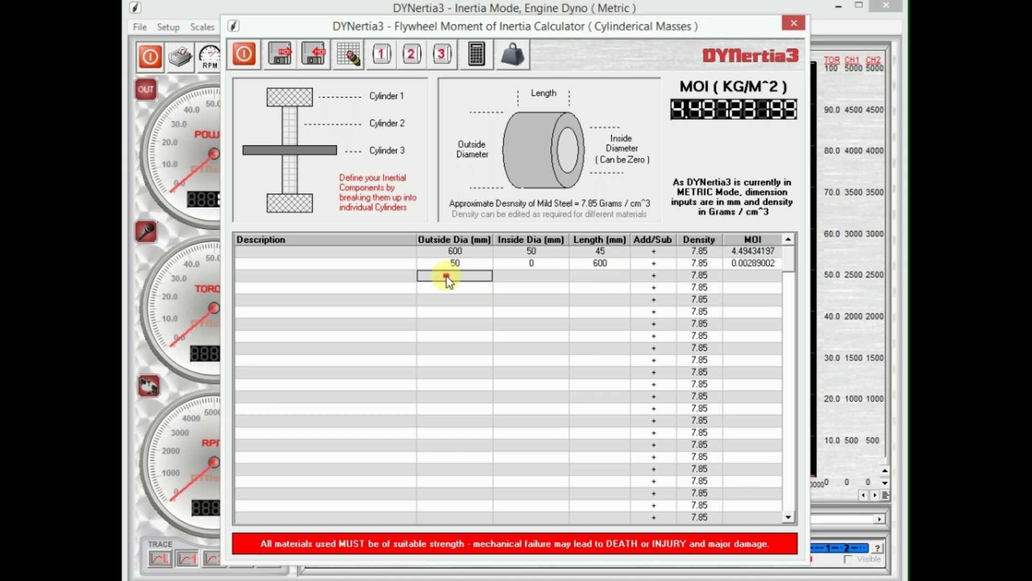
text(150)
click(524, 278)
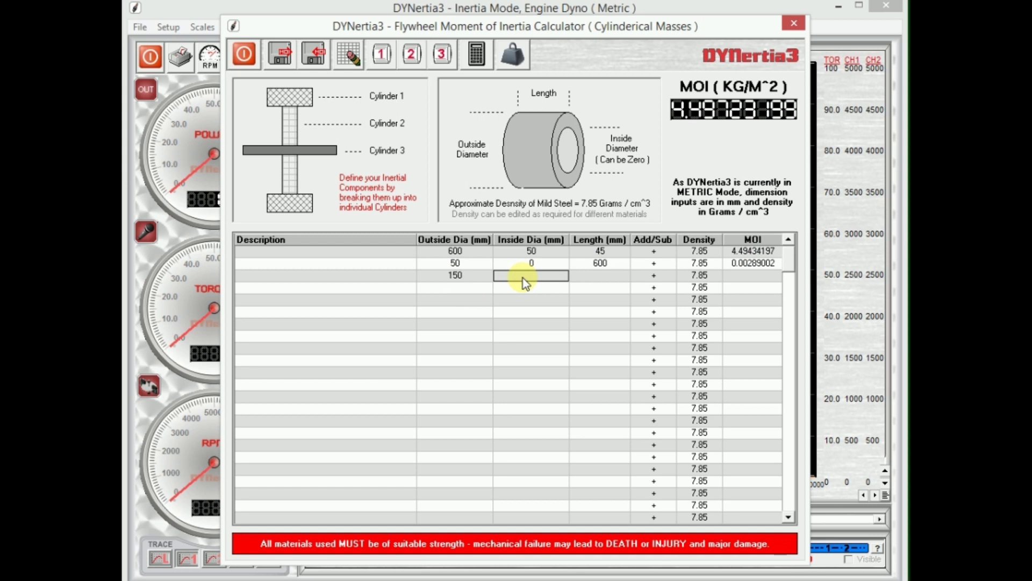
text(50)
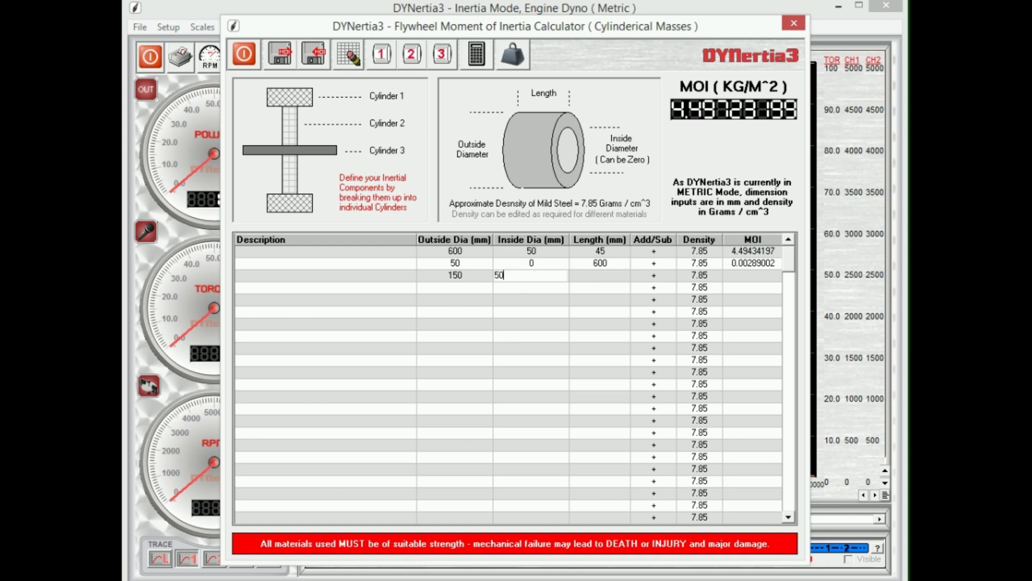
click(595, 277)
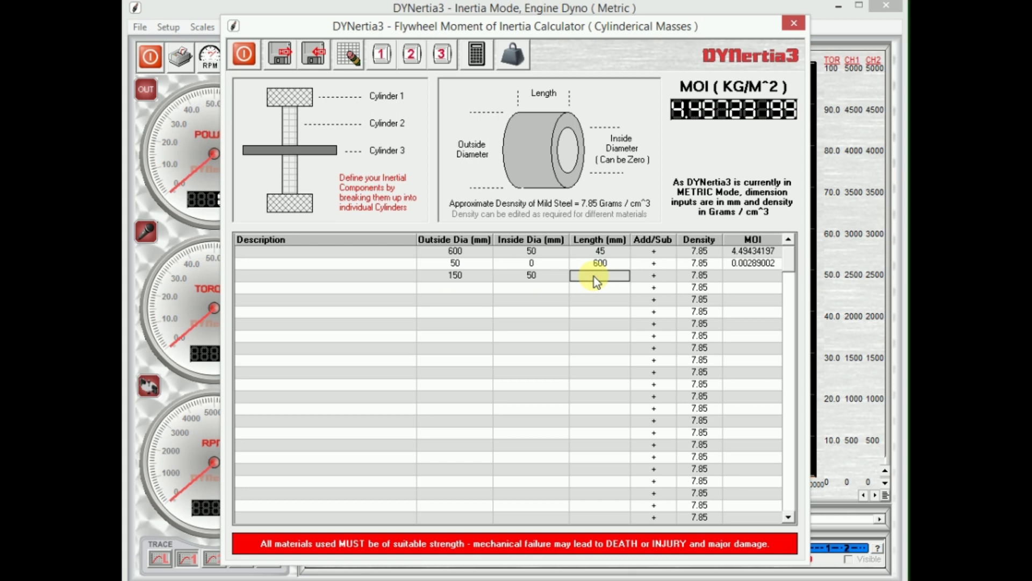
text(5)
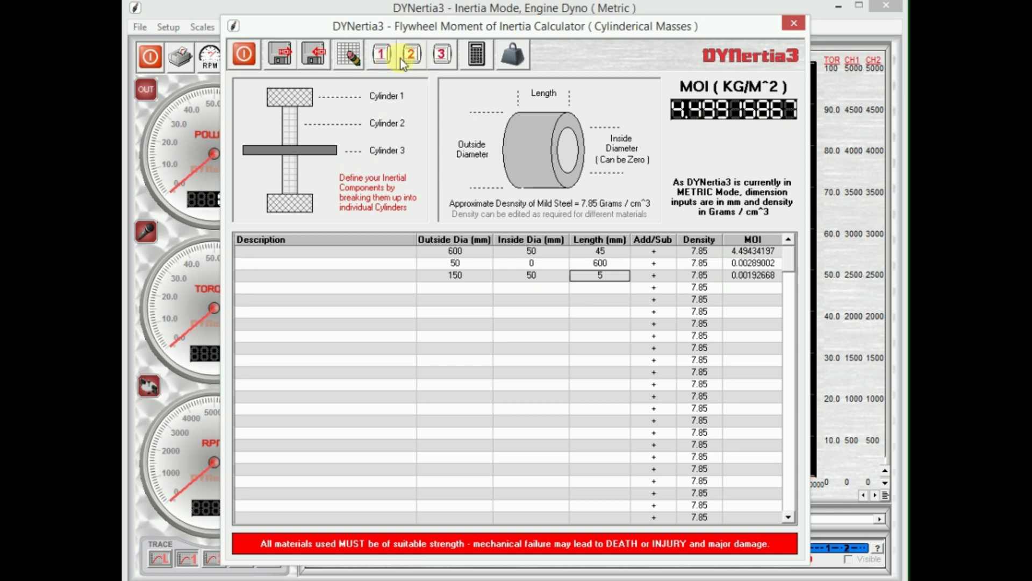
Apply the calculated total moment of inertia to the primary mass and acknowledge the confirmation.
click(384, 57)
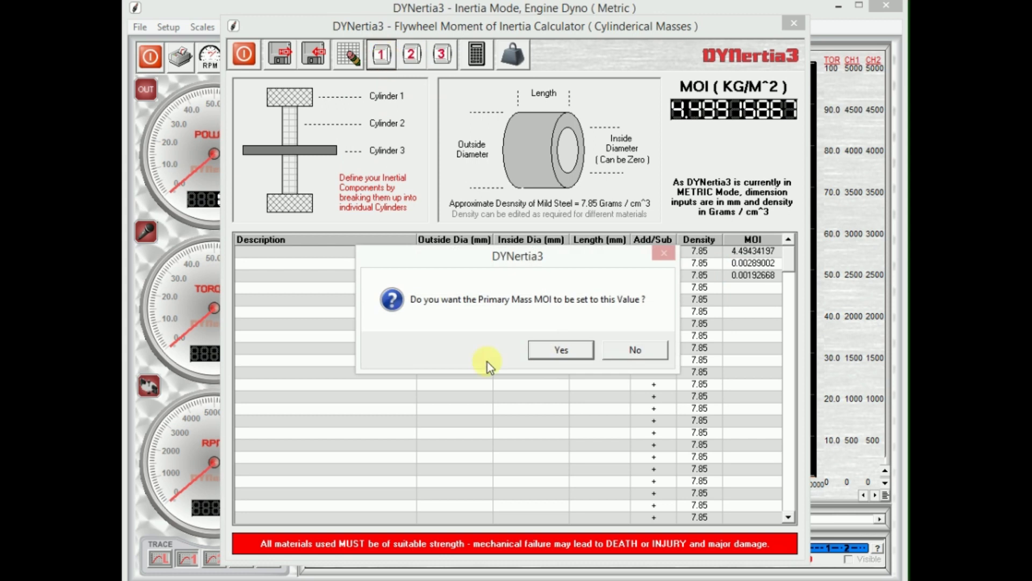
click(552, 351)
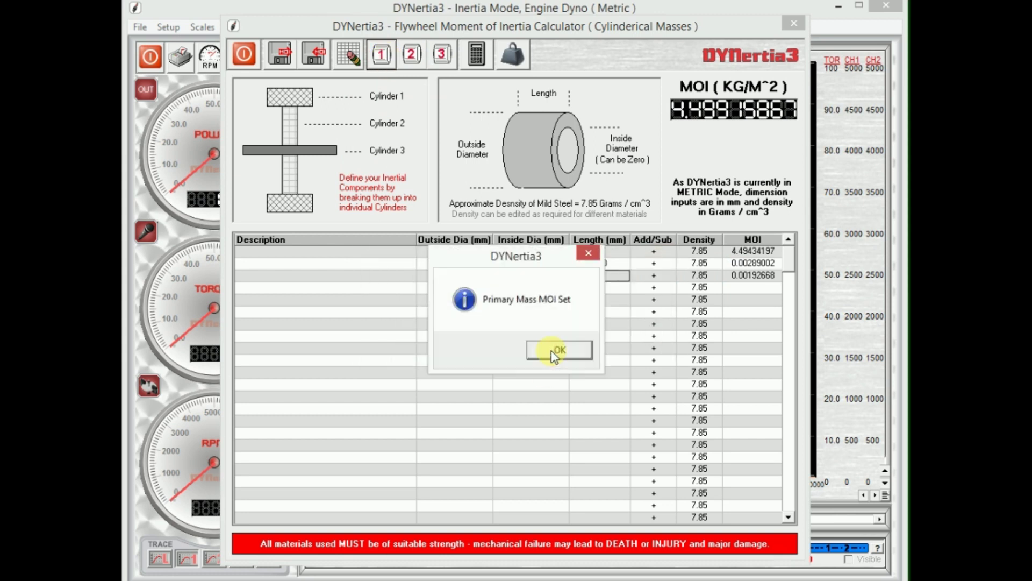
click(552, 352)
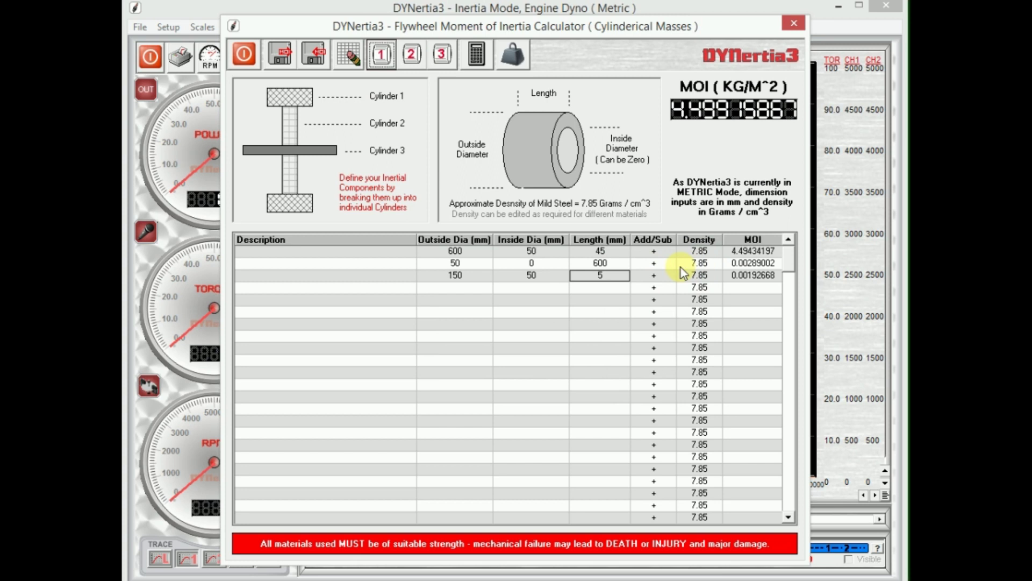
Look up the typical material densities and close the moment of inertia calculator.
click(513, 64)
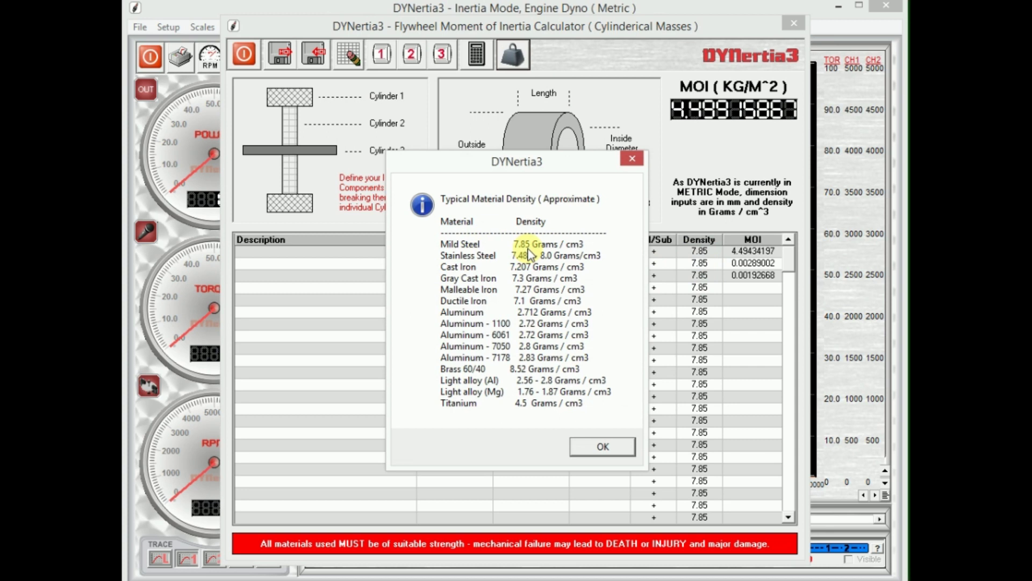
click(588, 451)
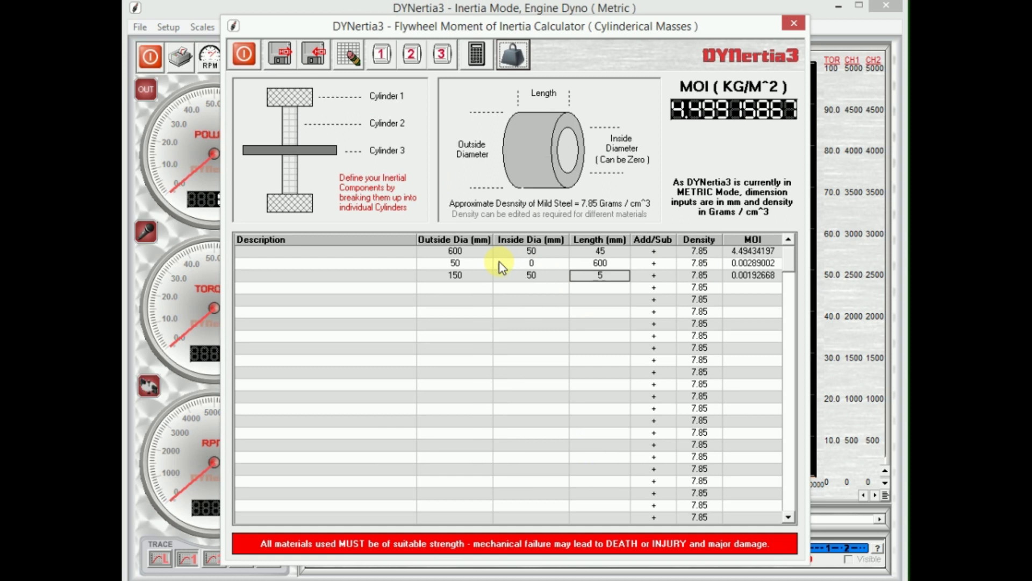
click(243, 55)
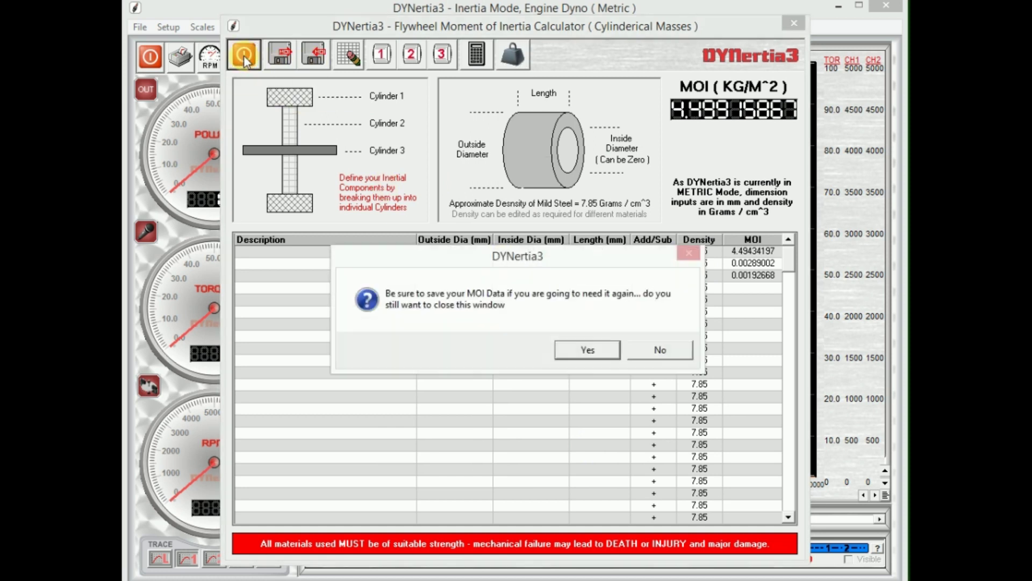
click(581, 353)
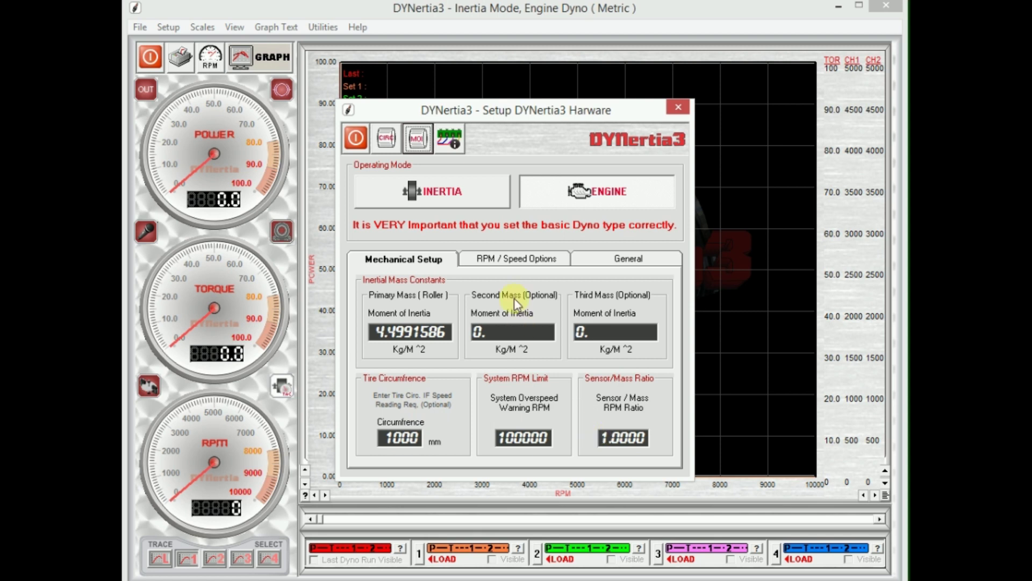
Examine the alternative RPM and OBDII input options and the tacho response setting in the hardware setup.
click(505, 259)
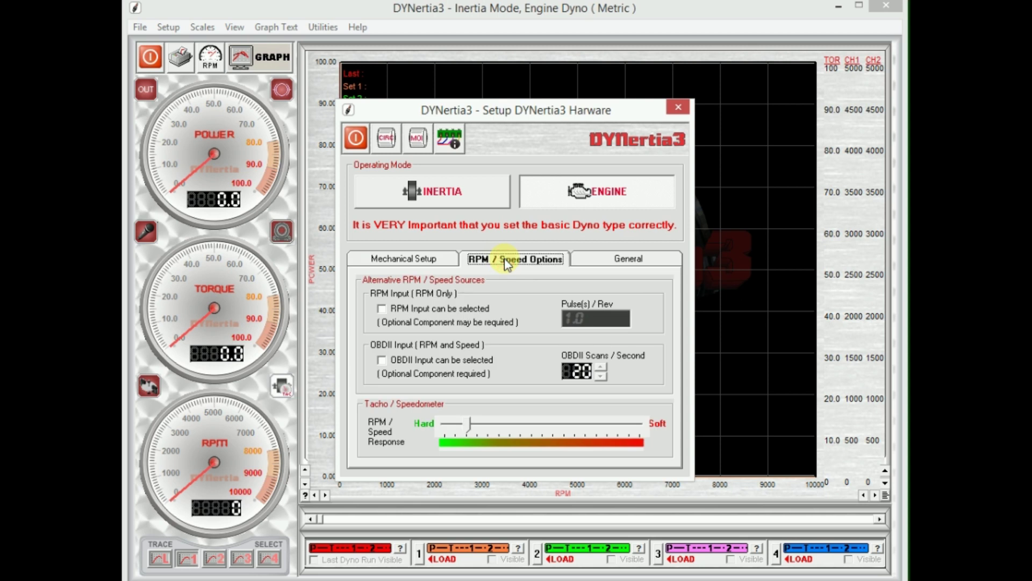
click(467, 425)
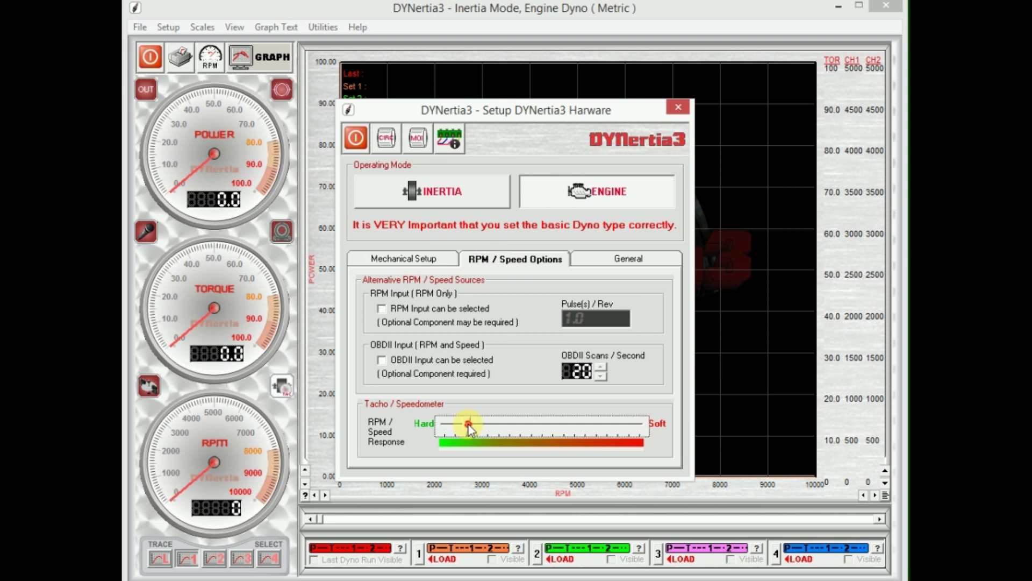
drag(485, 425, 466, 423)
click(383, 311)
click(383, 310)
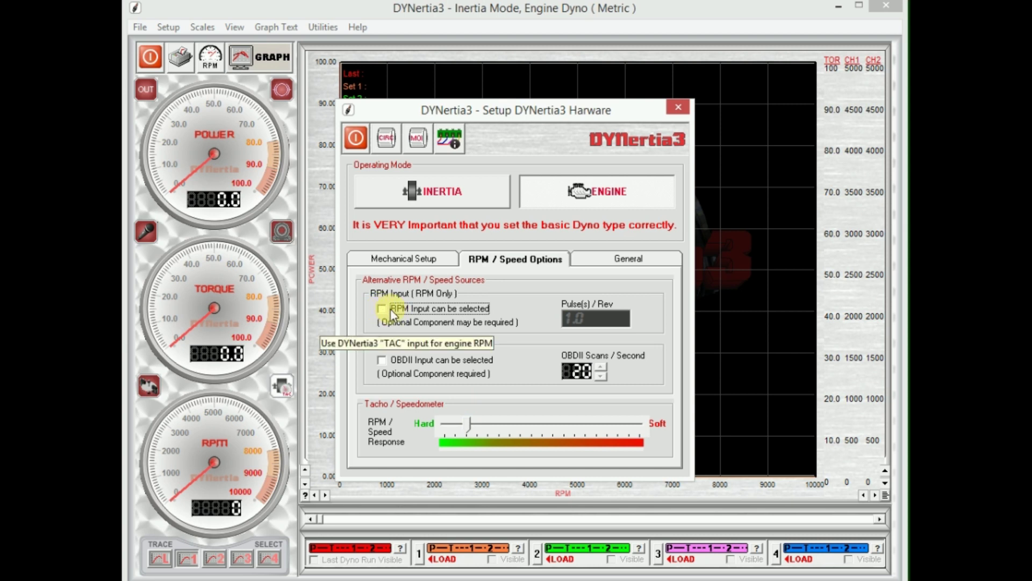
Review the general braking options and the hardware connections diagram, and close the hardware setup.
click(592, 262)
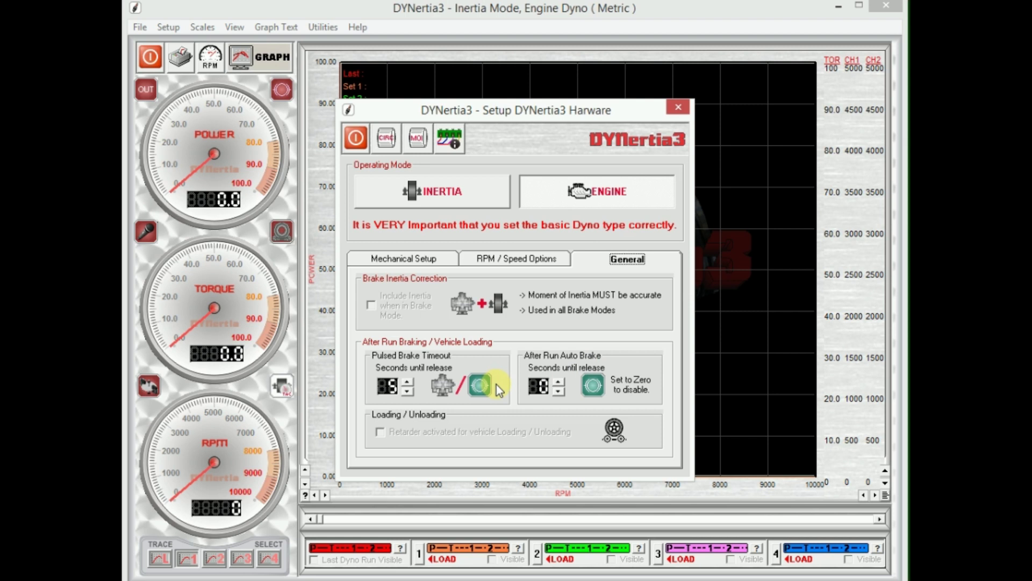
click(449, 144)
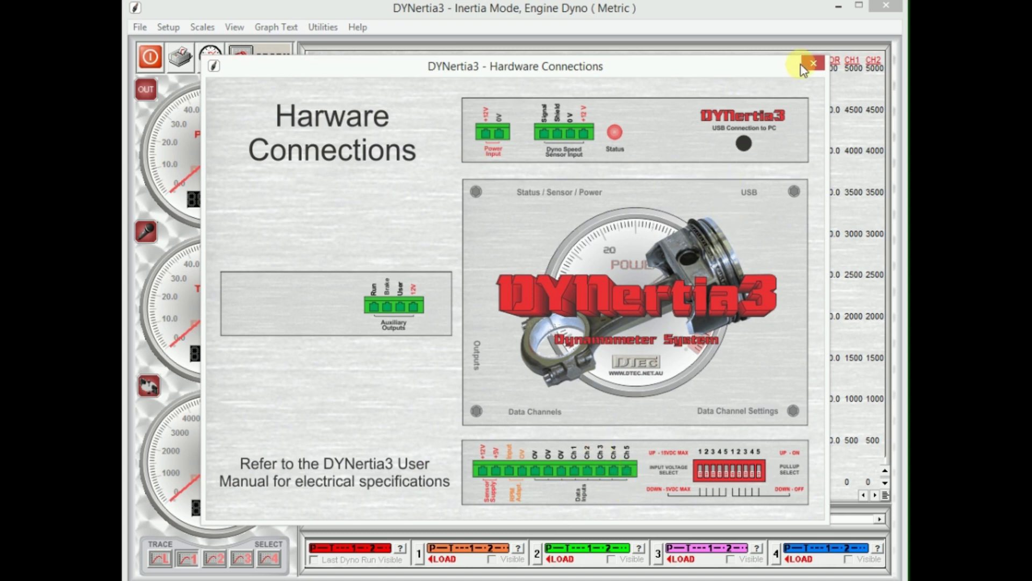
click(818, 62)
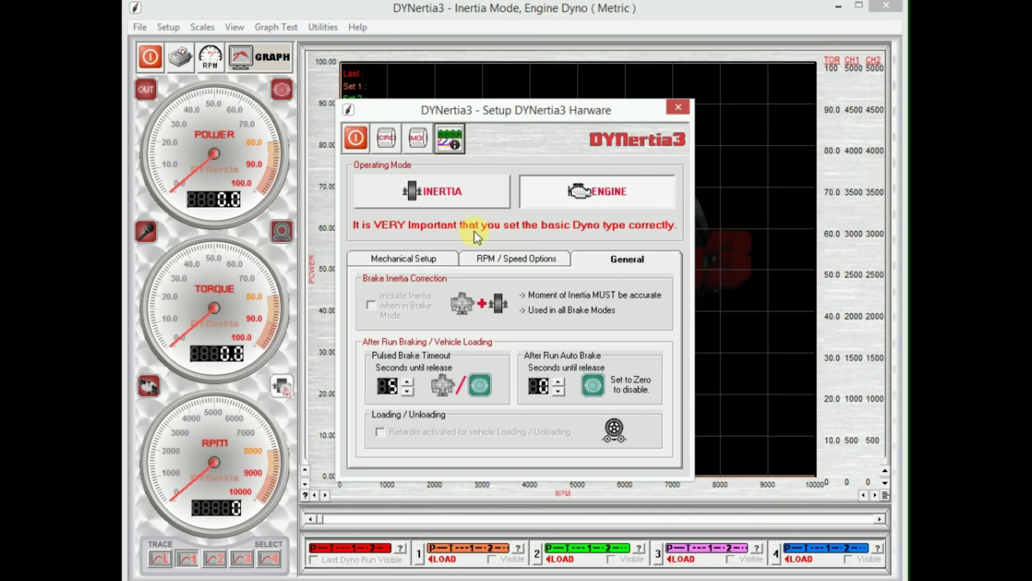
click(356, 144)
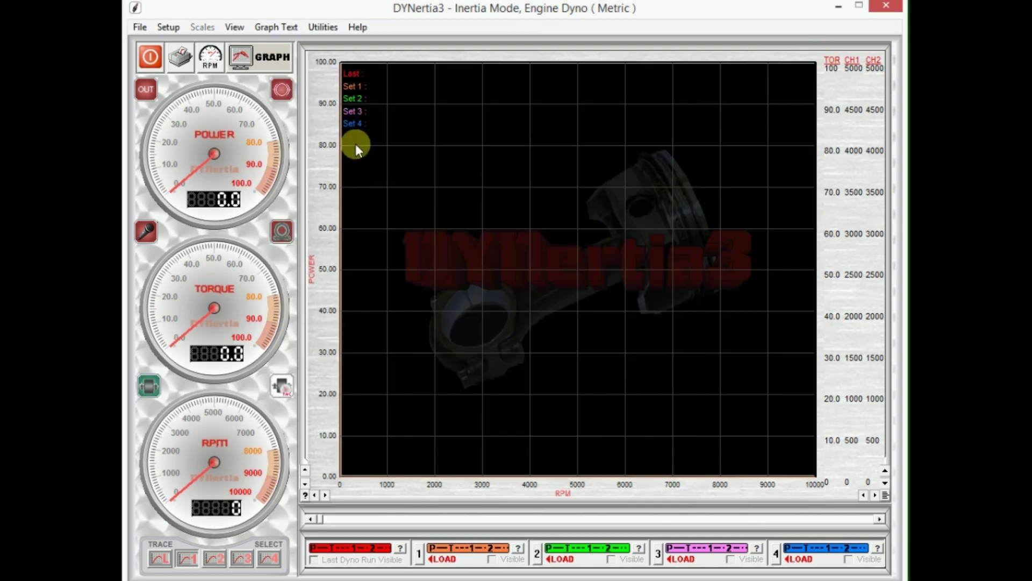
In the software setup's graph smoothness options, raise the inertia mode spike rejection to slightly above the middle of its range.
click(161, 30)
click(199, 96)
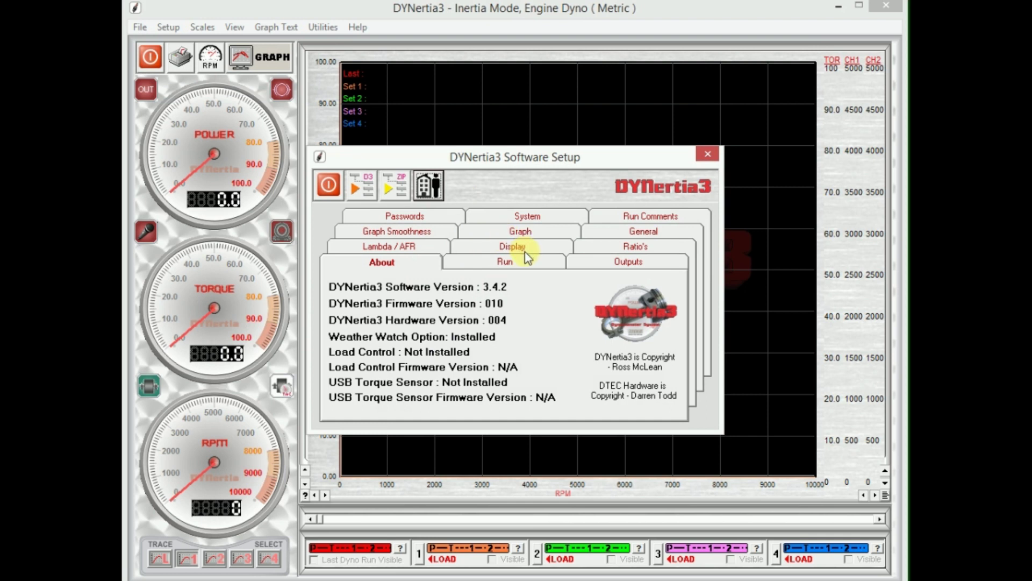
click(402, 231)
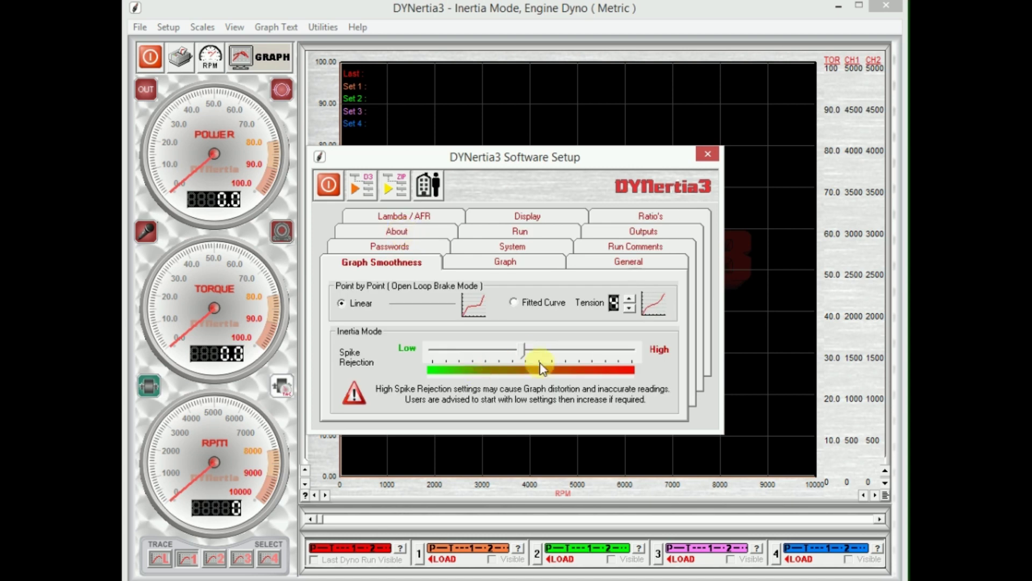
click(524, 350)
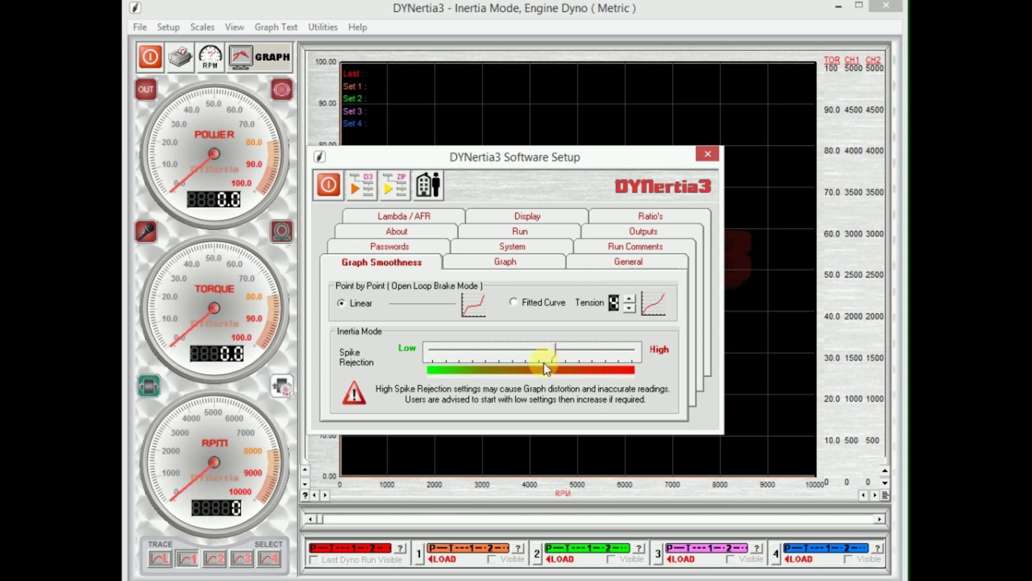
Try the graph options that automatically shift trace sets right after a run and exempt trace set 4 from shifting.
click(520, 217)
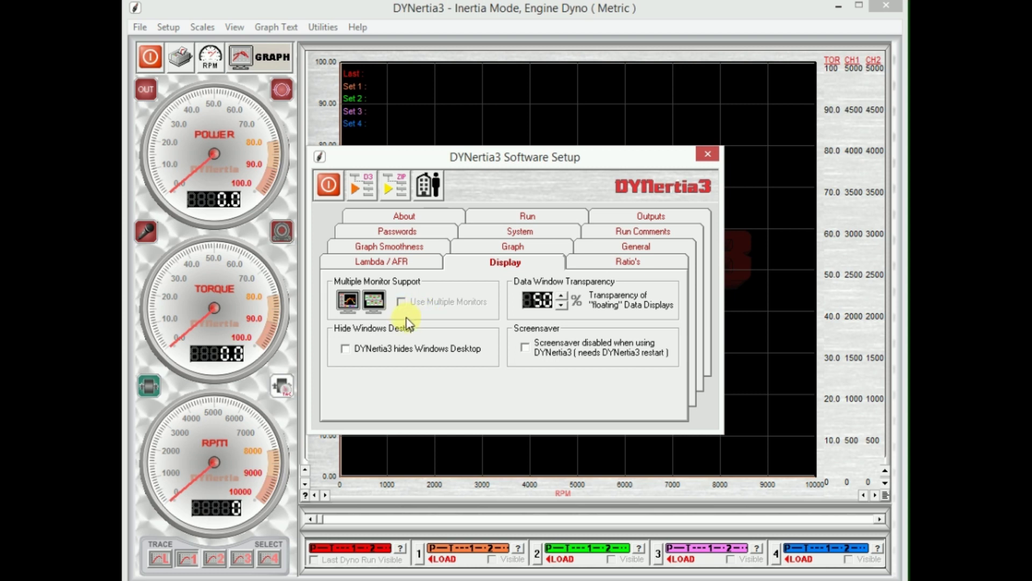
click(495, 247)
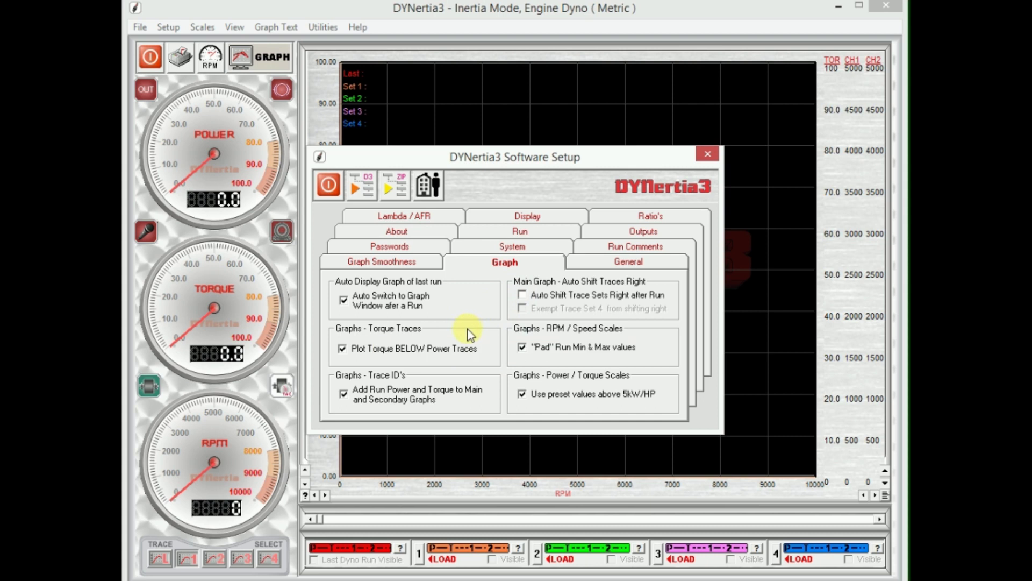
click(523, 295)
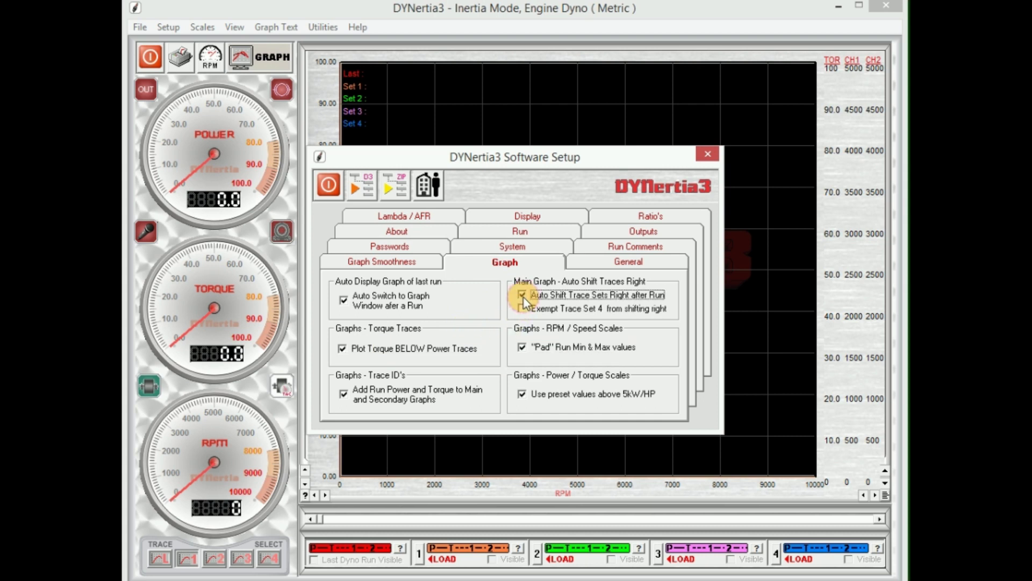
click(523, 296)
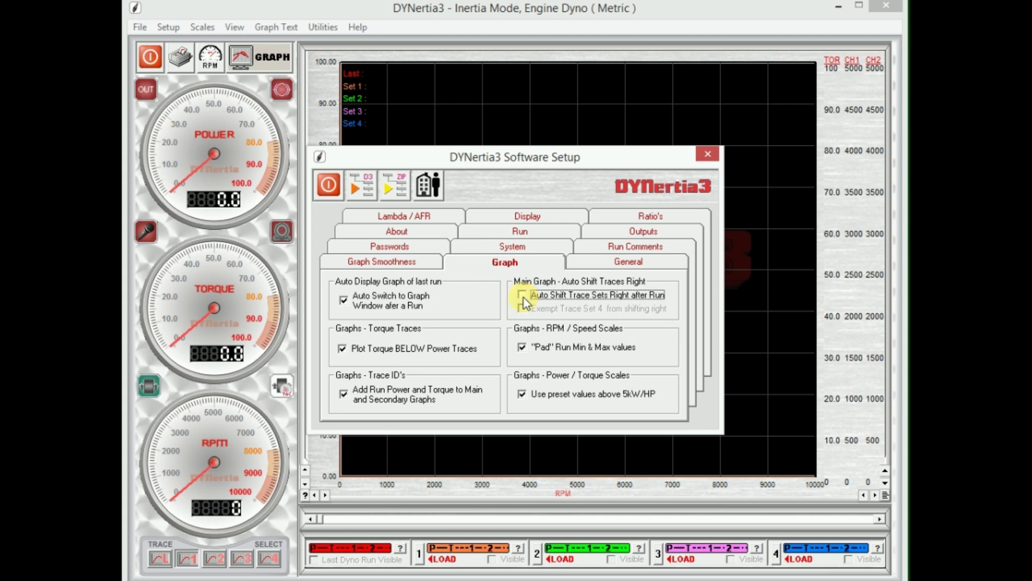
click(524, 298)
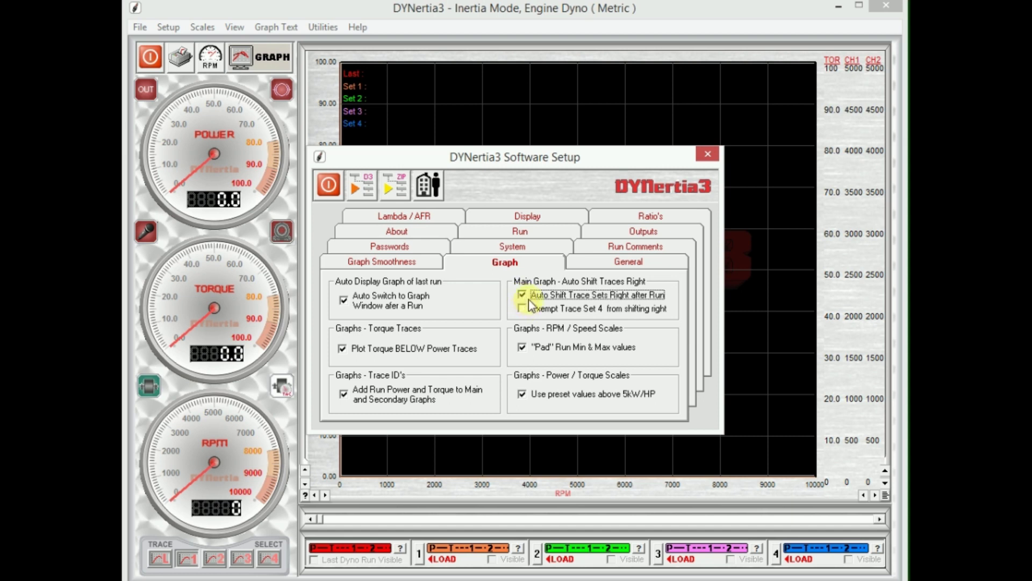
click(523, 309)
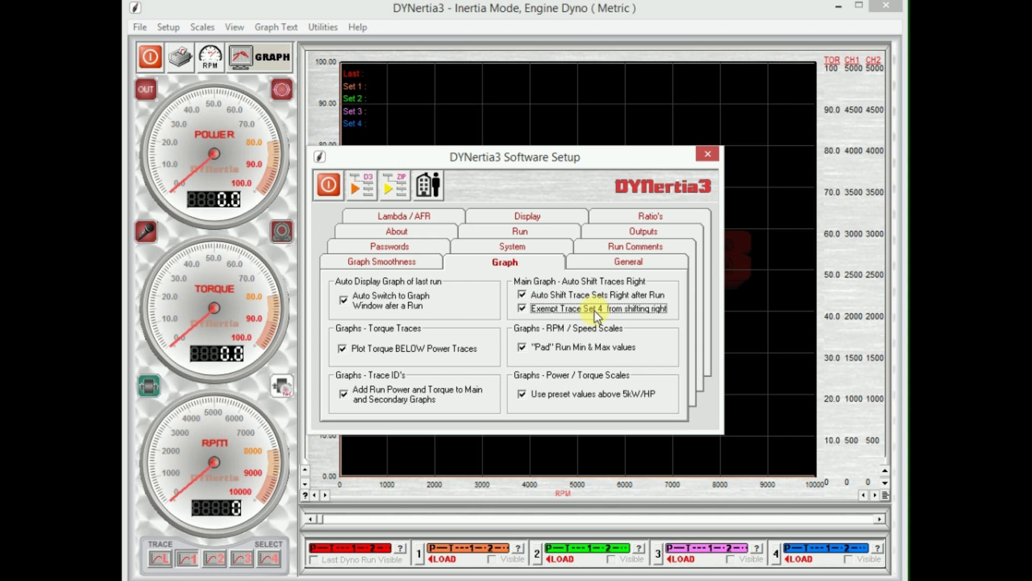
click(522, 295)
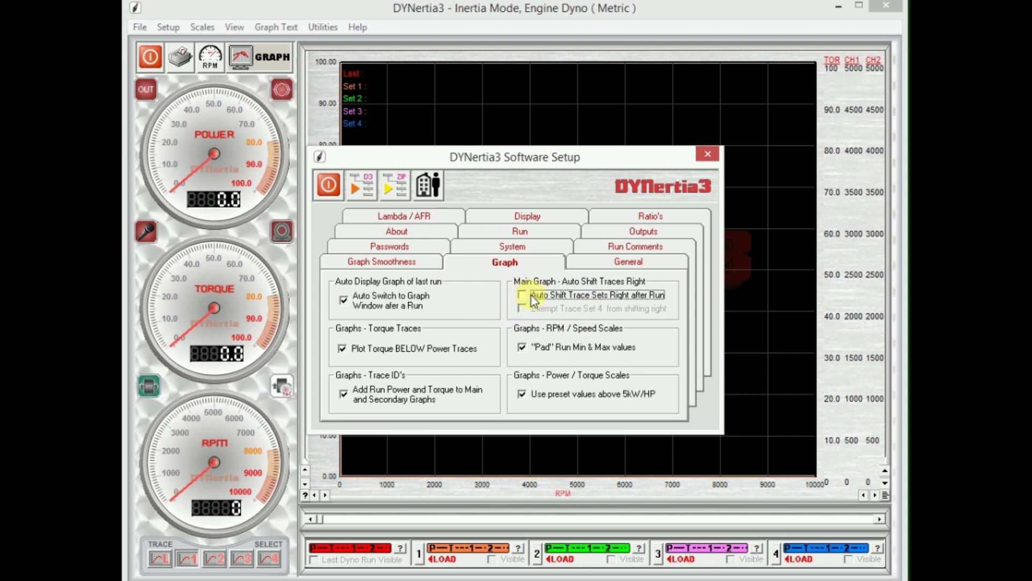
Choose SAE J1349 as the dyno weather correction in the system settings.
click(510, 247)
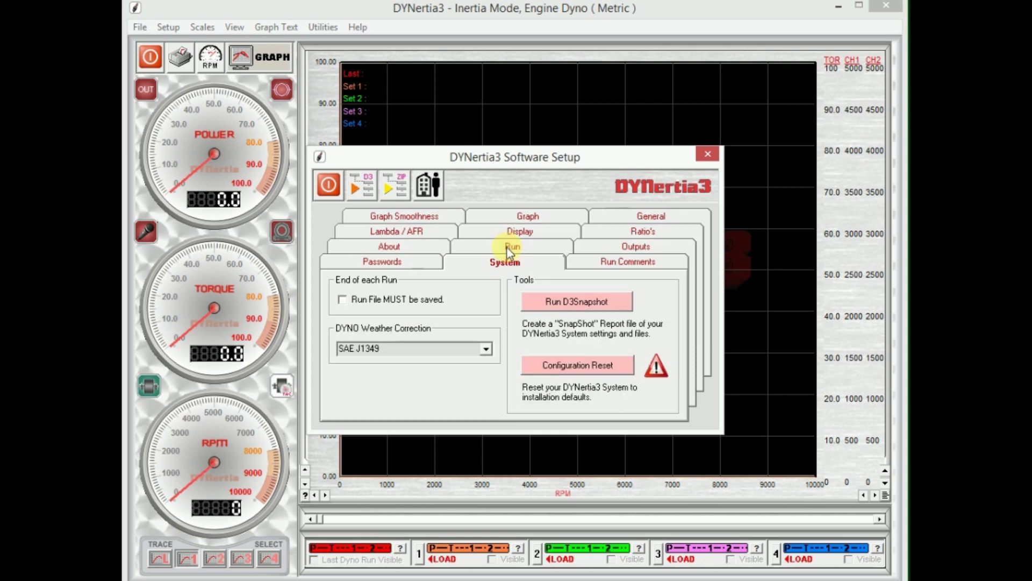
click(488, 349)
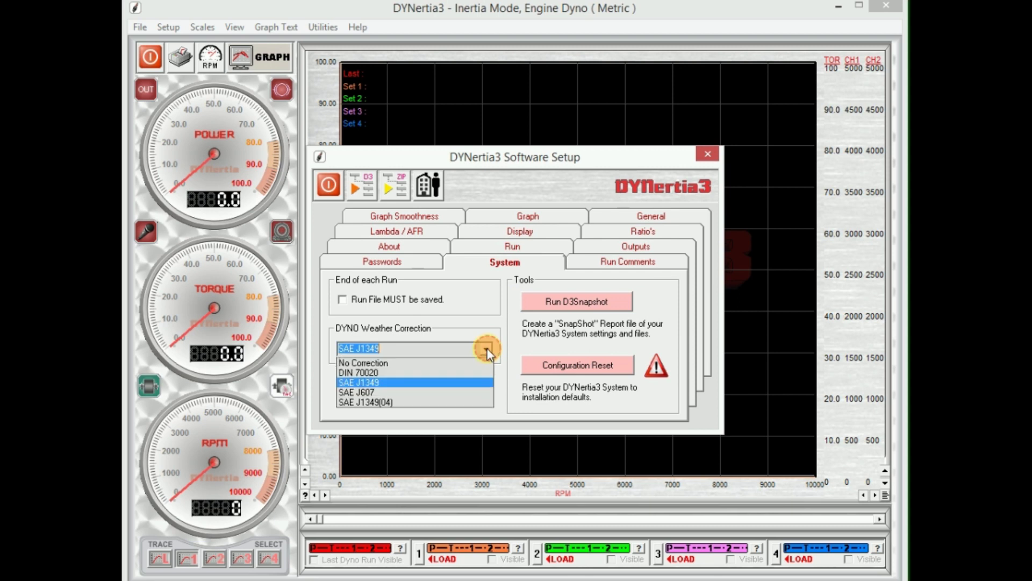
click(435, 382)
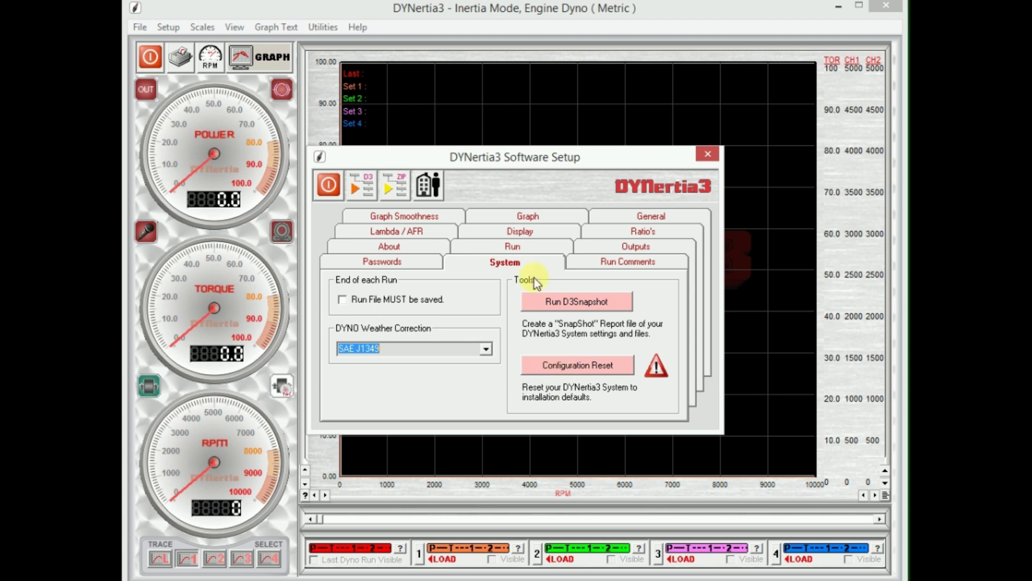
Try the option that shows a large run summary in the run settings.
click(511, 247)
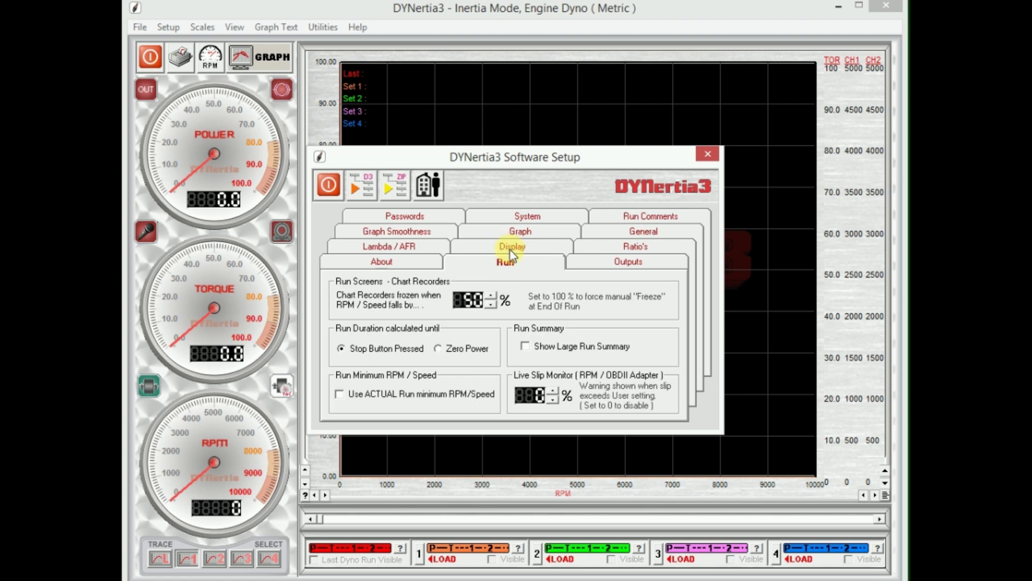
click(530, 349)
click(526, 346)
click(525, 346)
Review the run comments, outputs and ratio settings of the software setup.
click(511, 247)
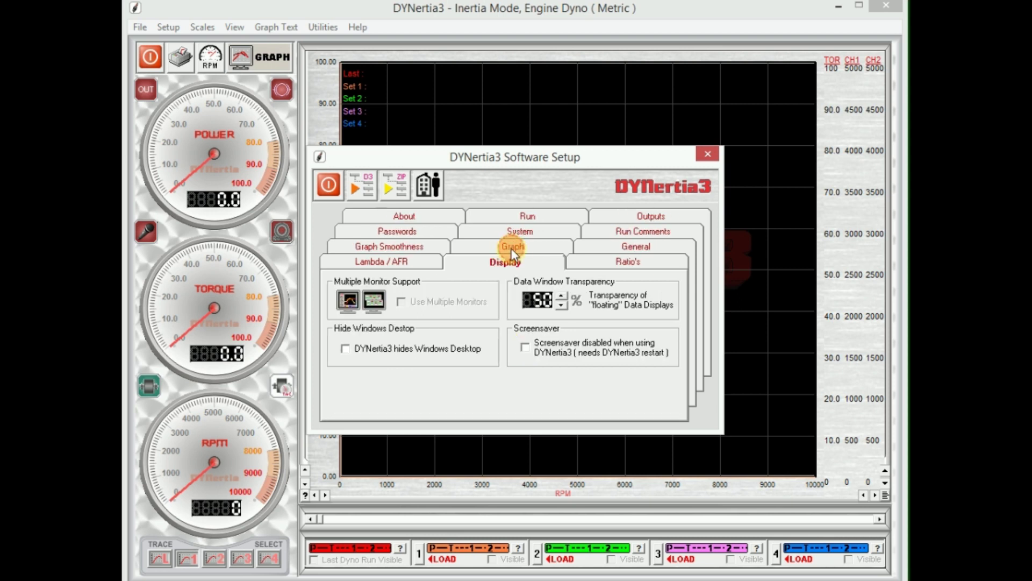
click(512, 245)
click(512, 246)
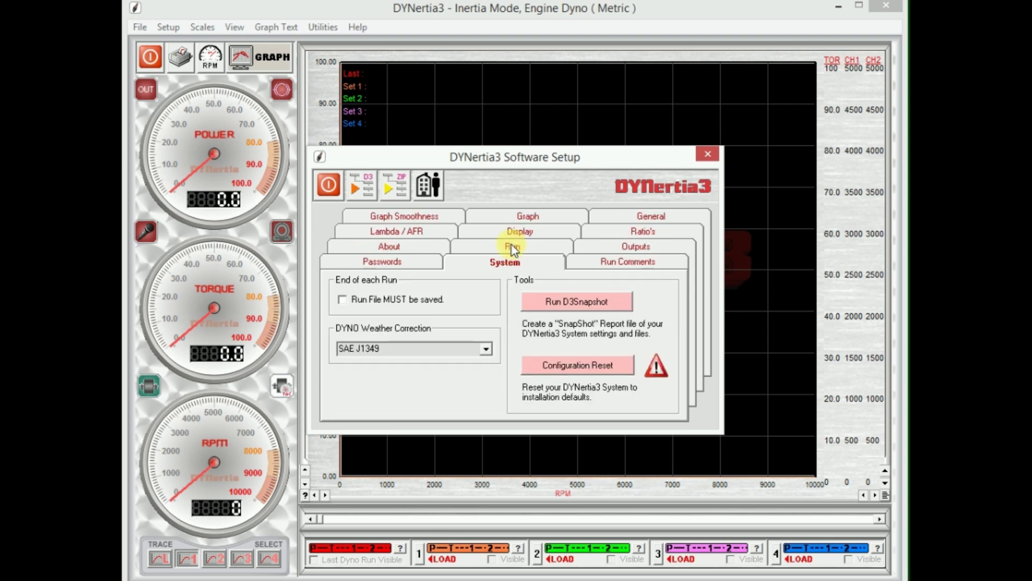
click(610, 265)
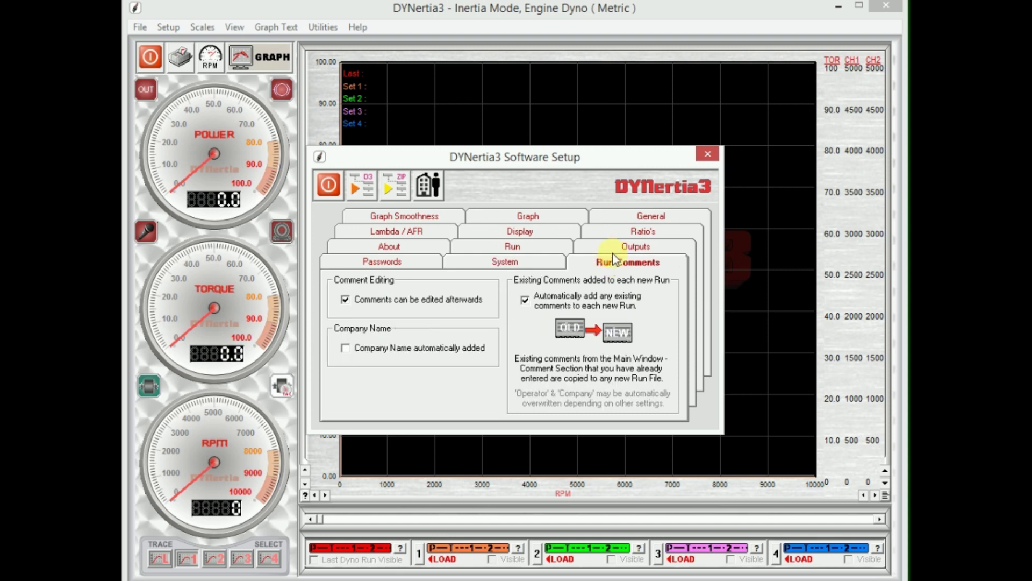
click(616, 251)
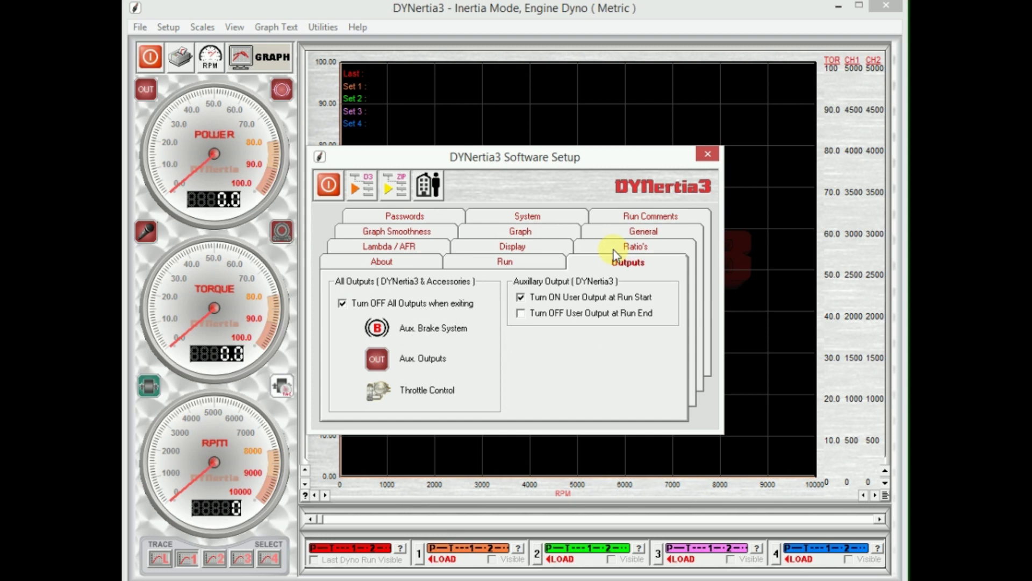
click(615, 250)
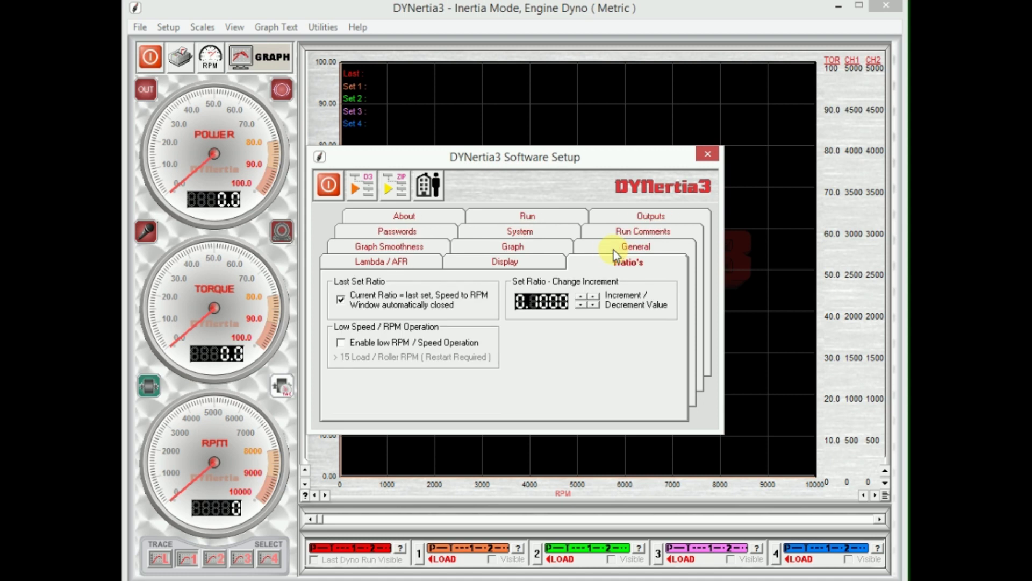
In the general settings, assign Start / Stop Run to the remote Pg Up key and AutoInc / Save / Close to Pg Dn.
click(617, 248)
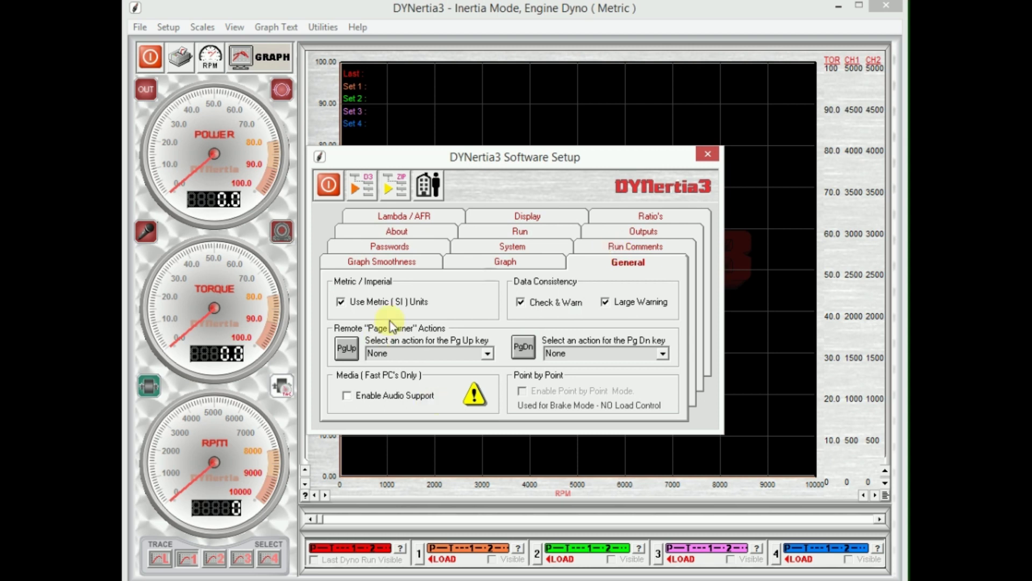
click(341, 303)
click(342, 302)
click(487, 354)
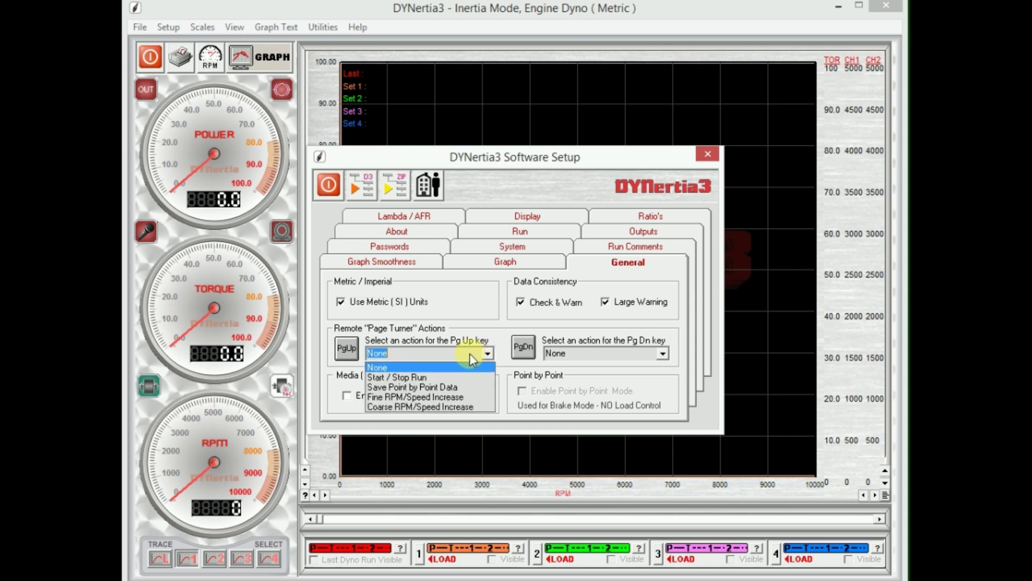
click(447, 379)
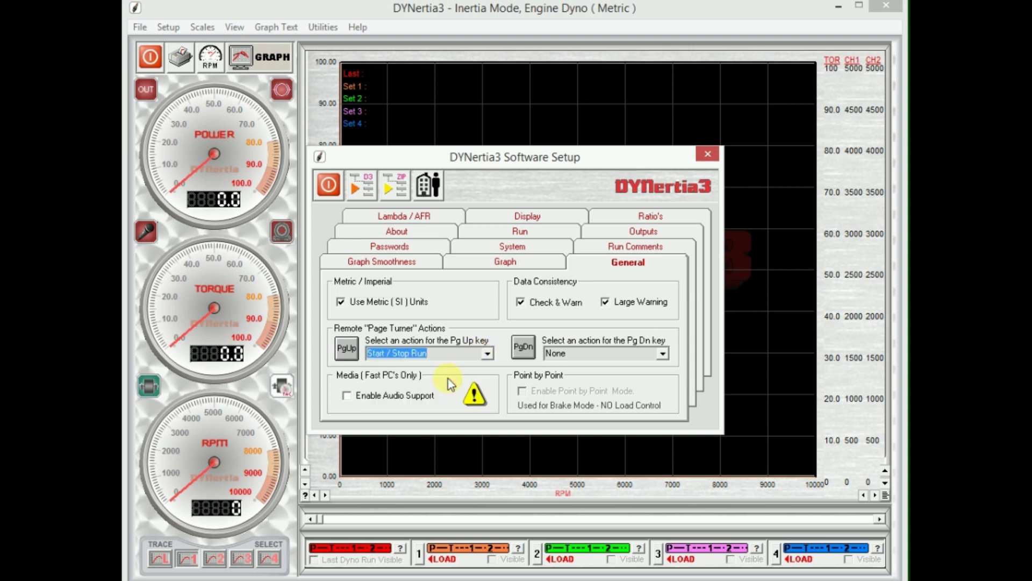
click(663, 354)
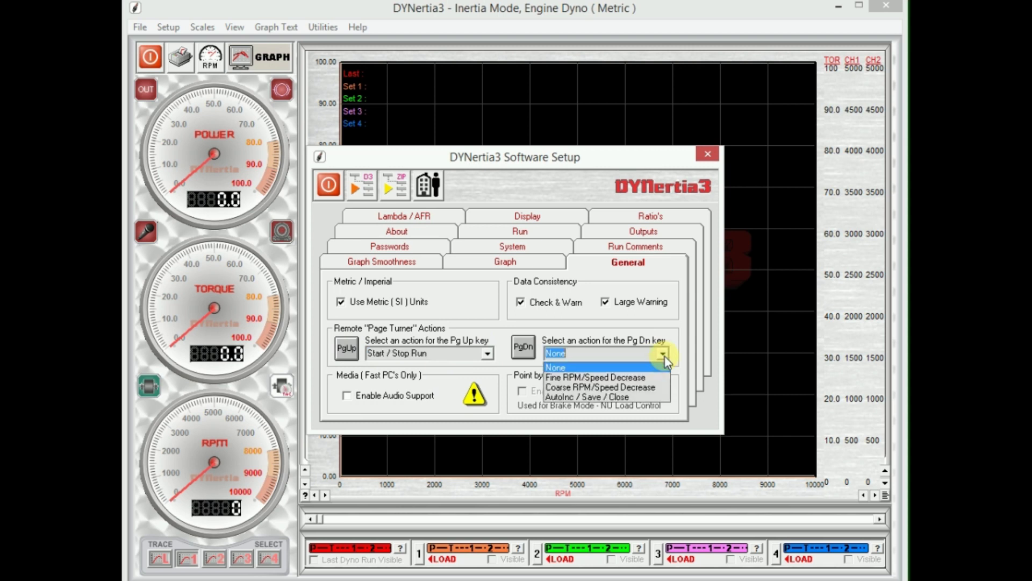
click(653, 397)
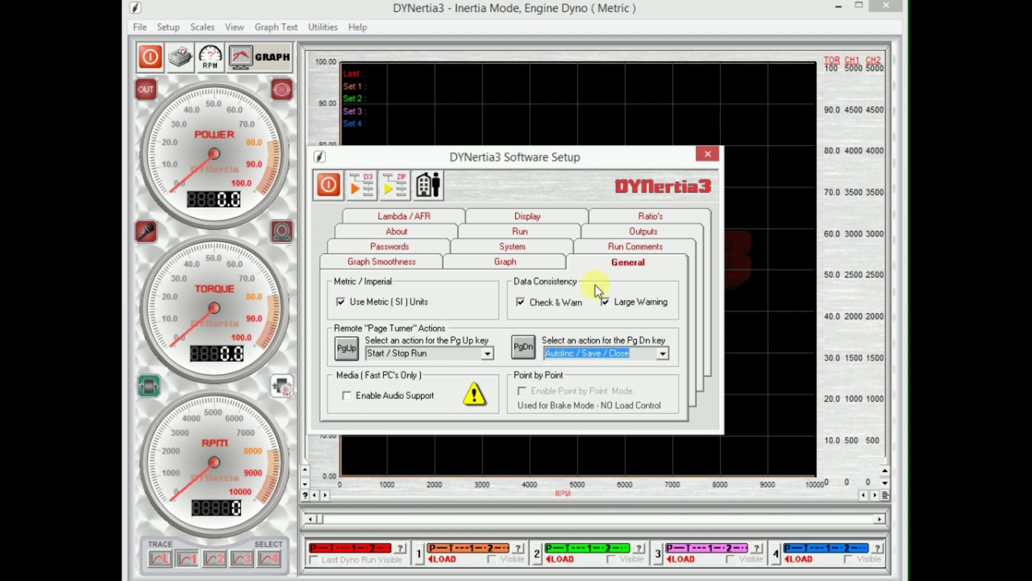
Review the run comment settings and the user details, including the file chooser for a custom BMP logo, without changing anything.
click(614, 247)
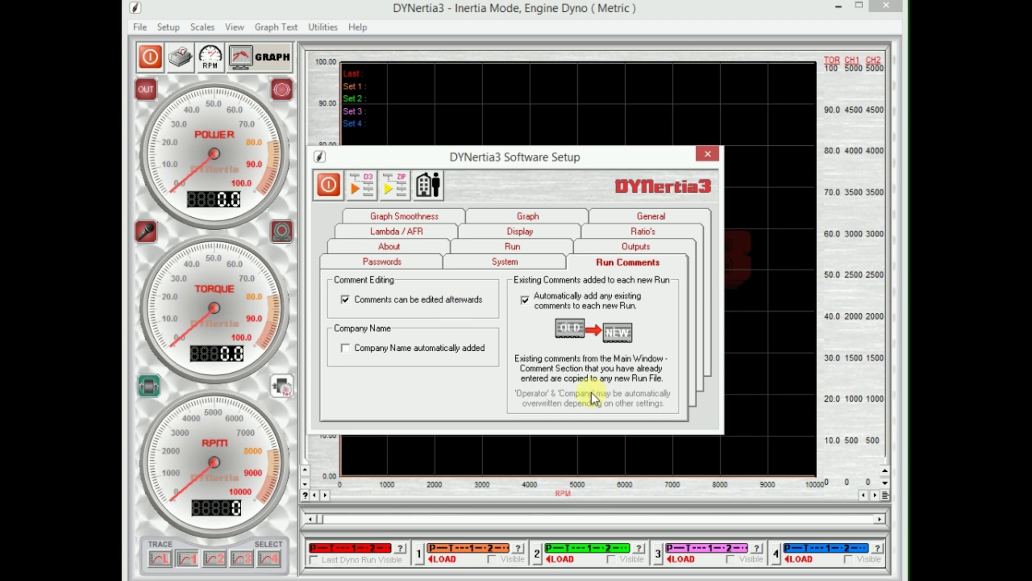
click(434, 191)
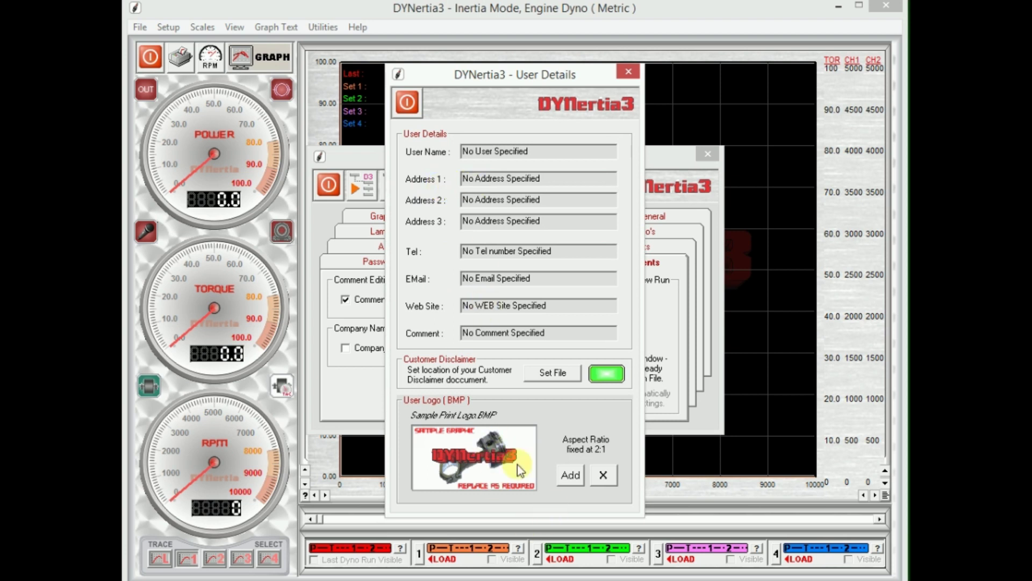
click(570, 476)
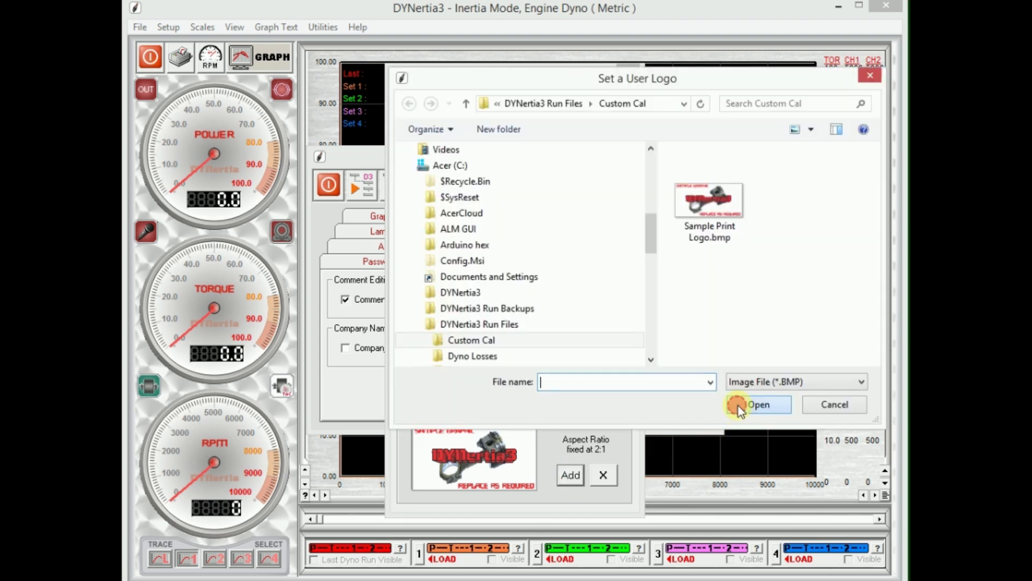
click(849, 404)
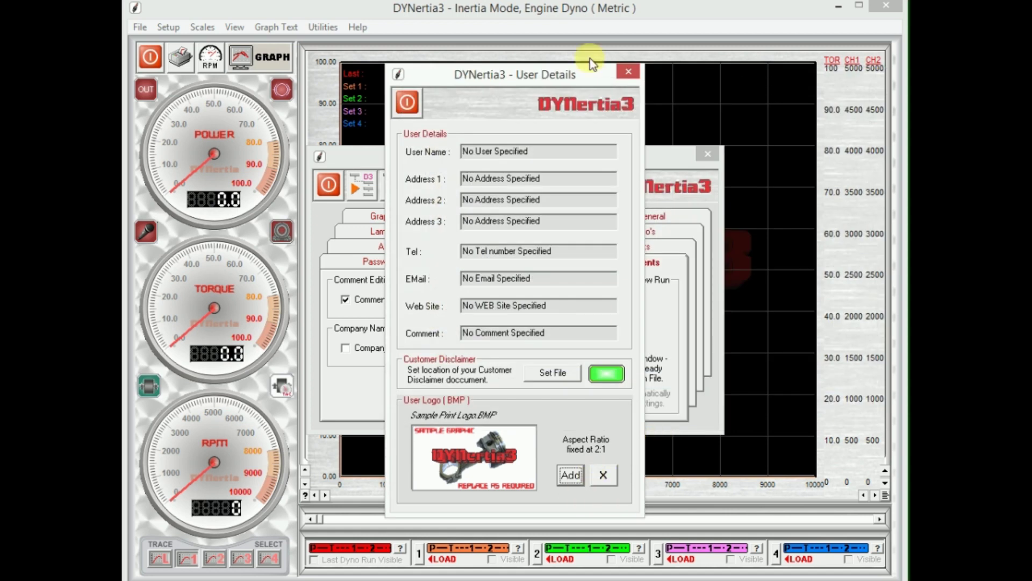
click(406, 106)
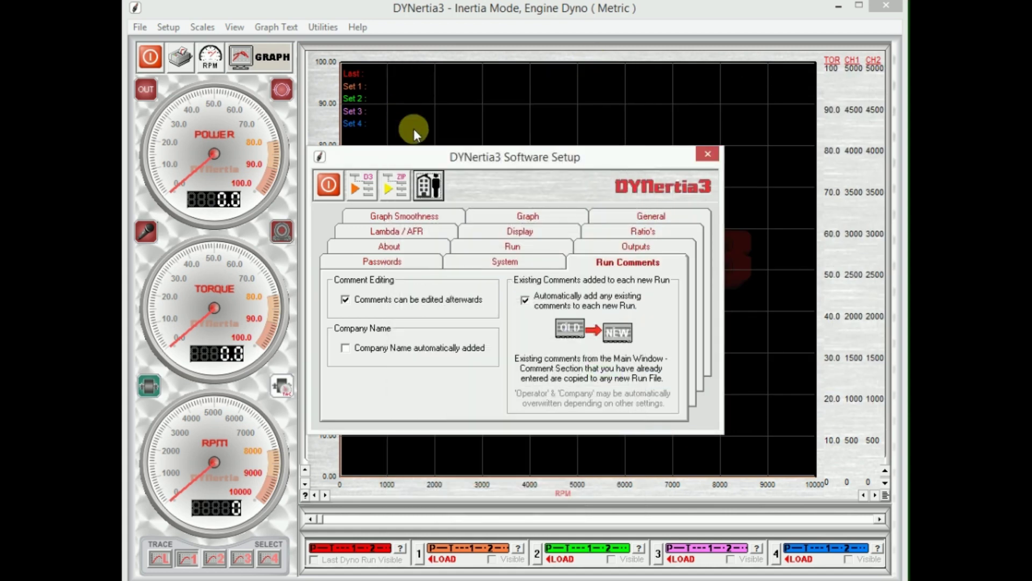
Review the archive paths setup, confirm that auto archiving stays off, and exit the software setup.
click(400, 192)
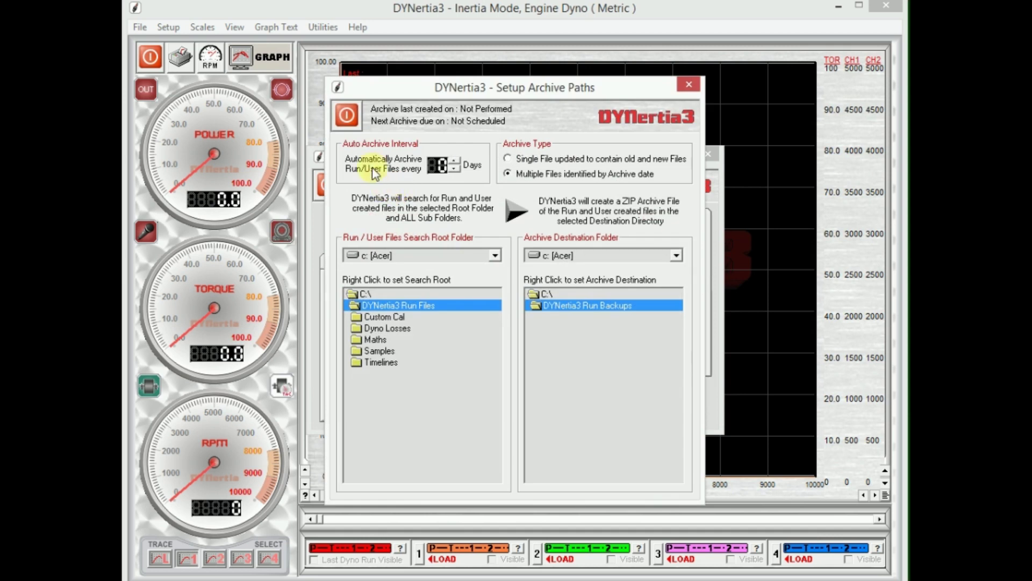
click(346, 115)
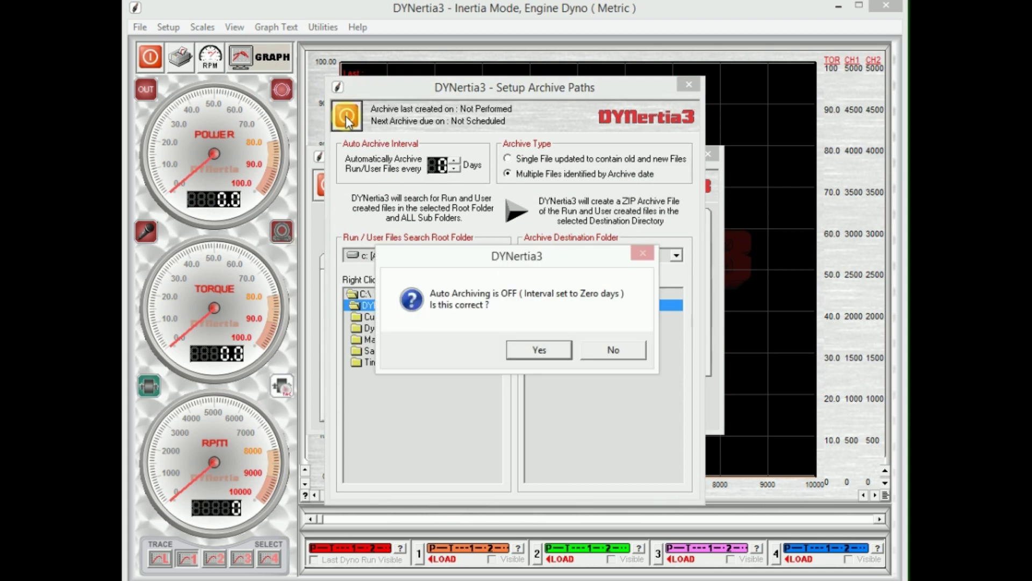
click(563, 357)
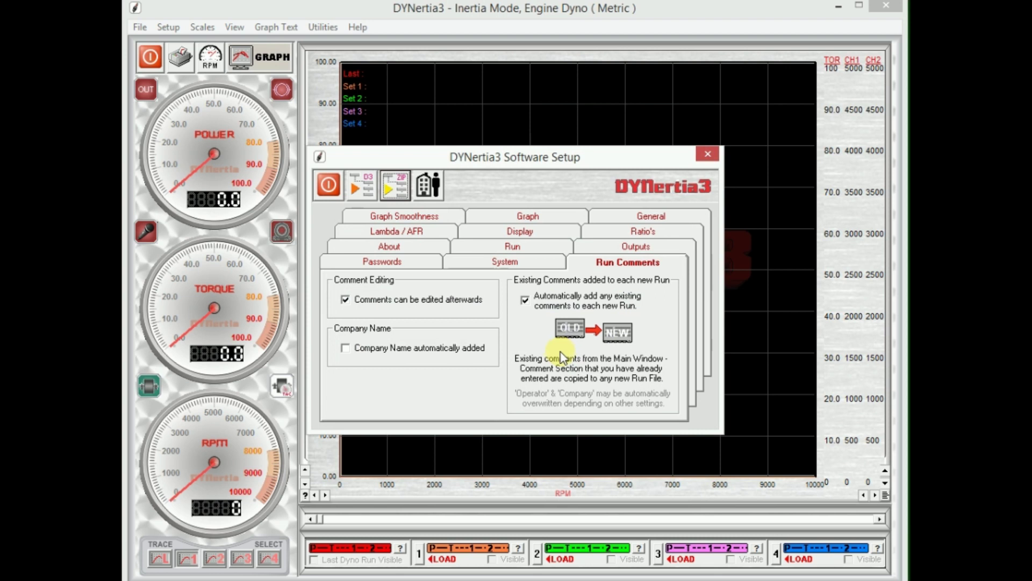
click(329, 189)
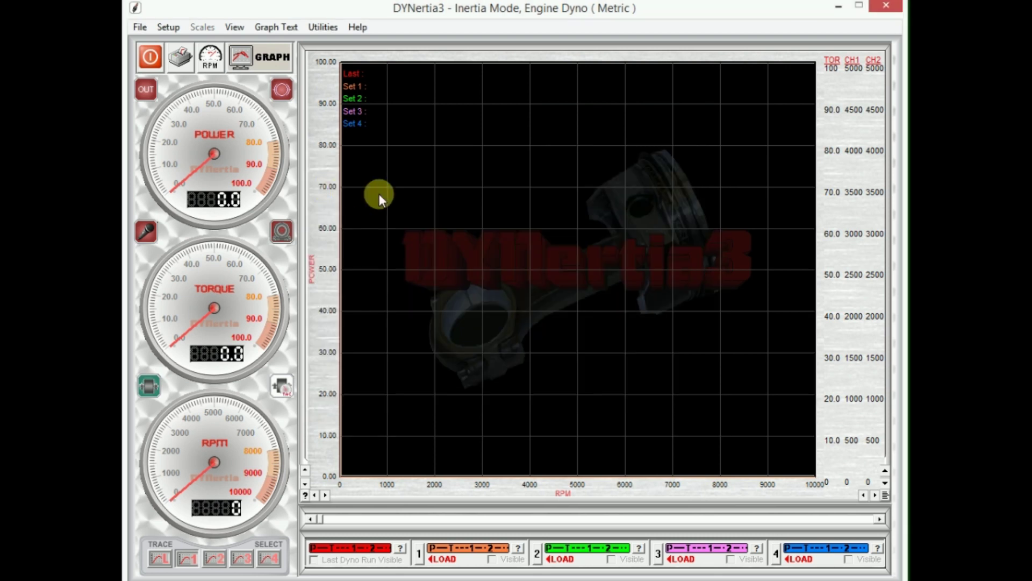